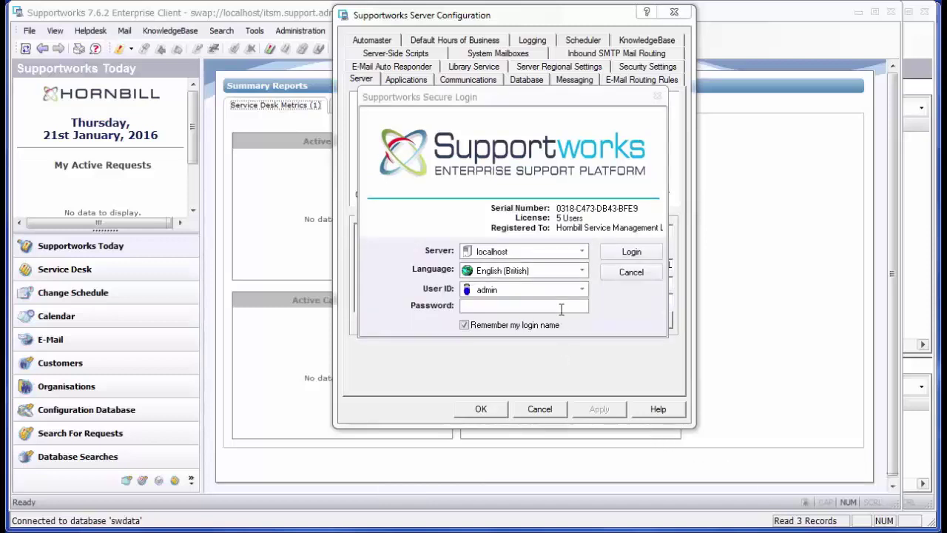
- Try to log in to localhost as admin by entering the account password, and dismiss the resulting dialog
{"action": "type", "text": "*********"}
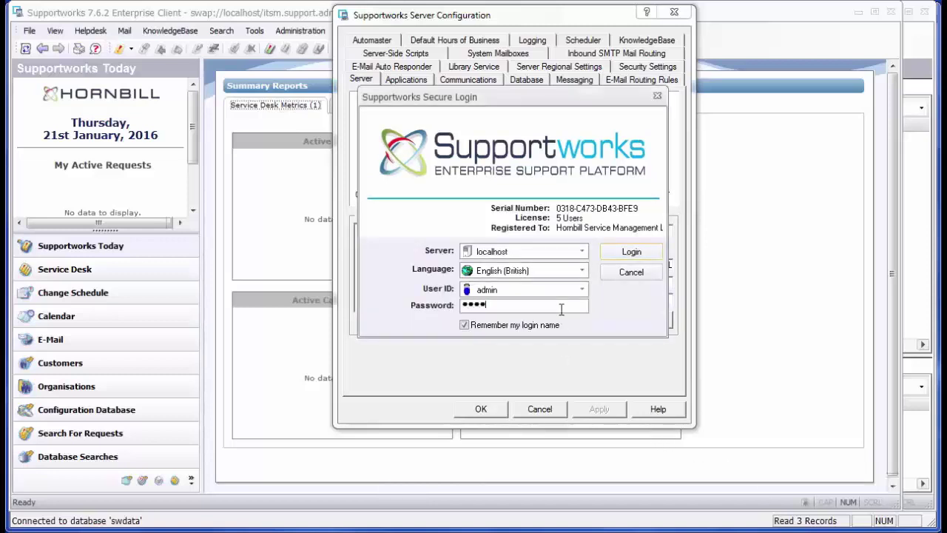
{"action": "left_click", "coordinate": [649, 256]}
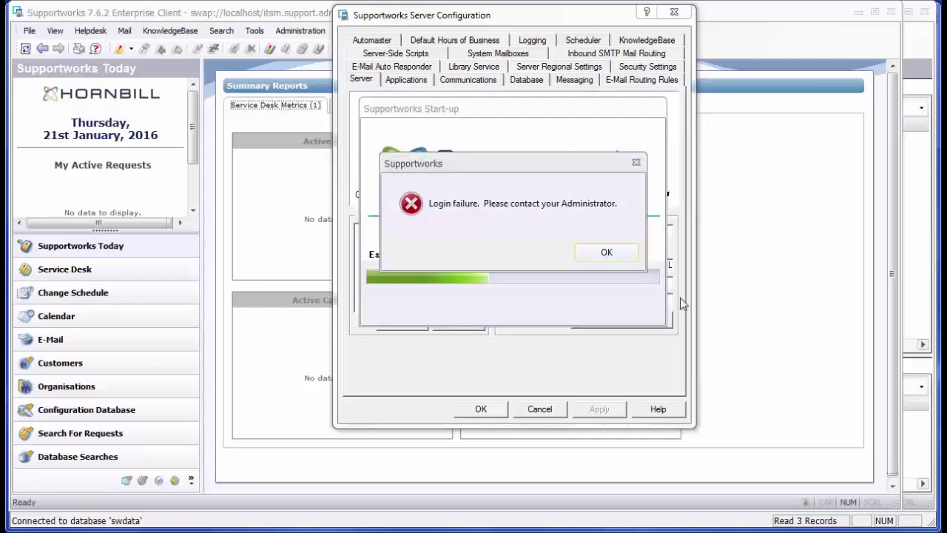
{"action": "left_click", "coordinate": [629, 254]}
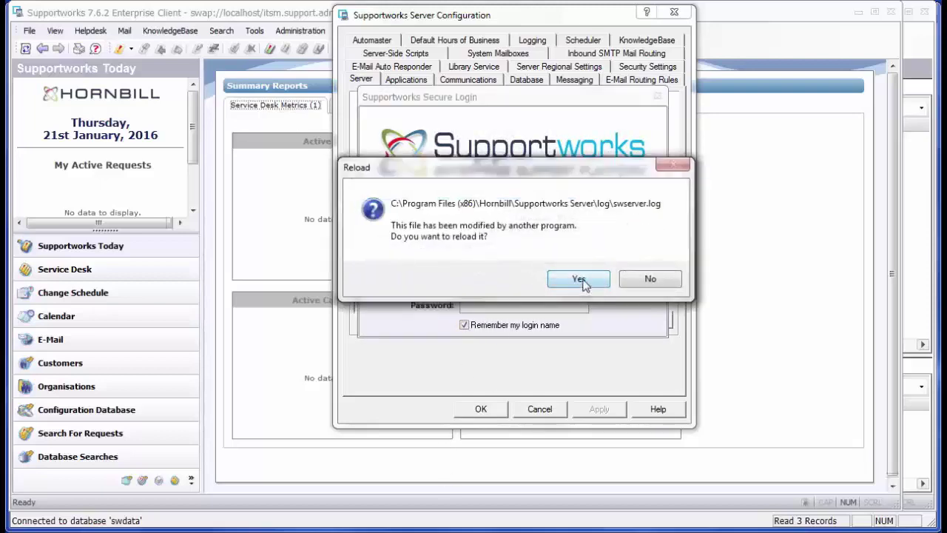
- Reload swserver.log in Notepad++ and highlight the latest "Maximum connection reached while logging in analyst[admin]" text at the end of the log
{"action": "left_click", "coordinate": [580, 279]}
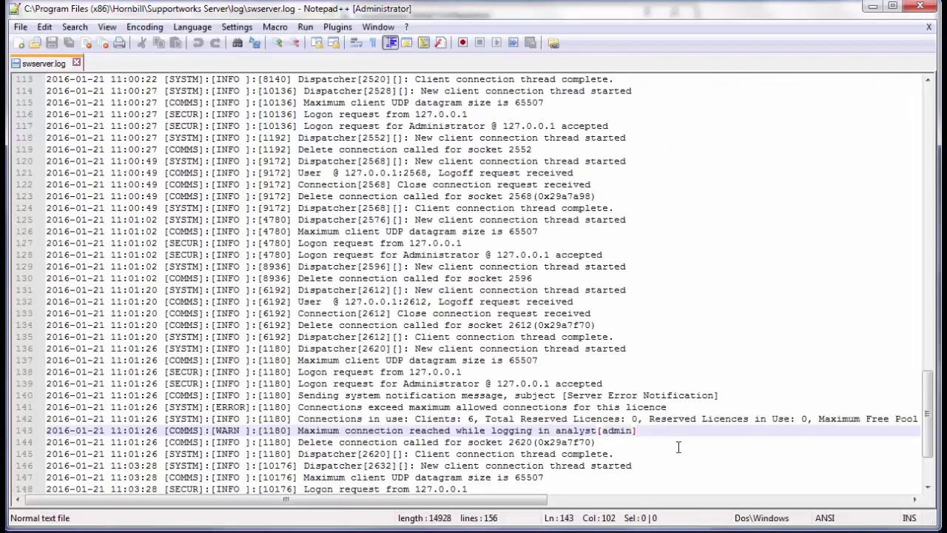
{"action": "left_click_drag", "start_coordinate": [926, 436], "coordinate": [925, 460]}
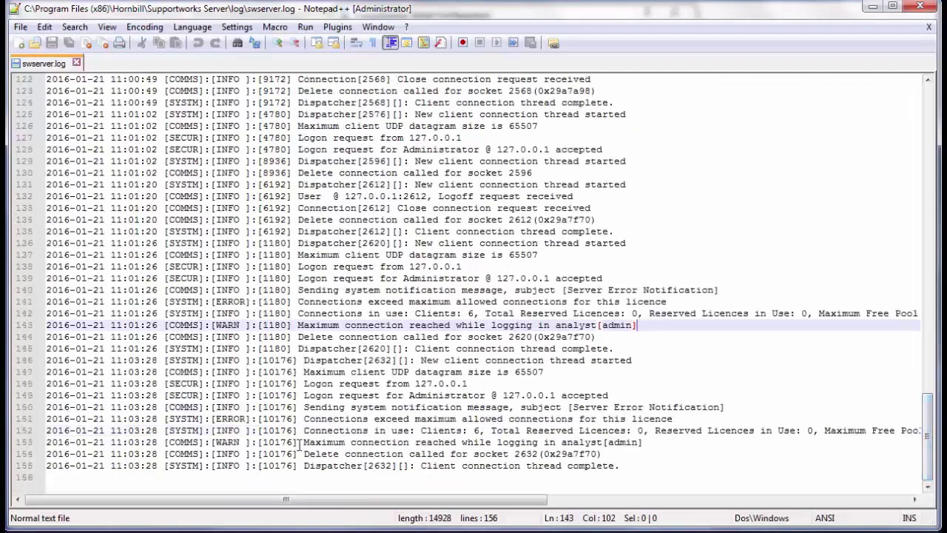
{"action": "left_click_drag", "start_coordinate": [303, 442], "coordinate": [669, 444]}
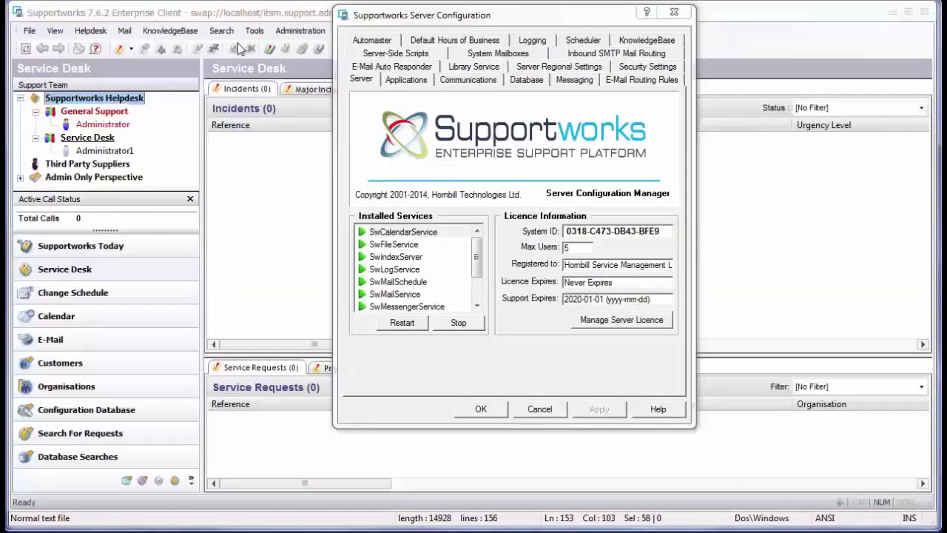
- View the saved maximum-connections error image in Microsoft Office Picture Manager, and return to Notepad++ to reload swserver.log
{"action": "key", "text": "Escape"}
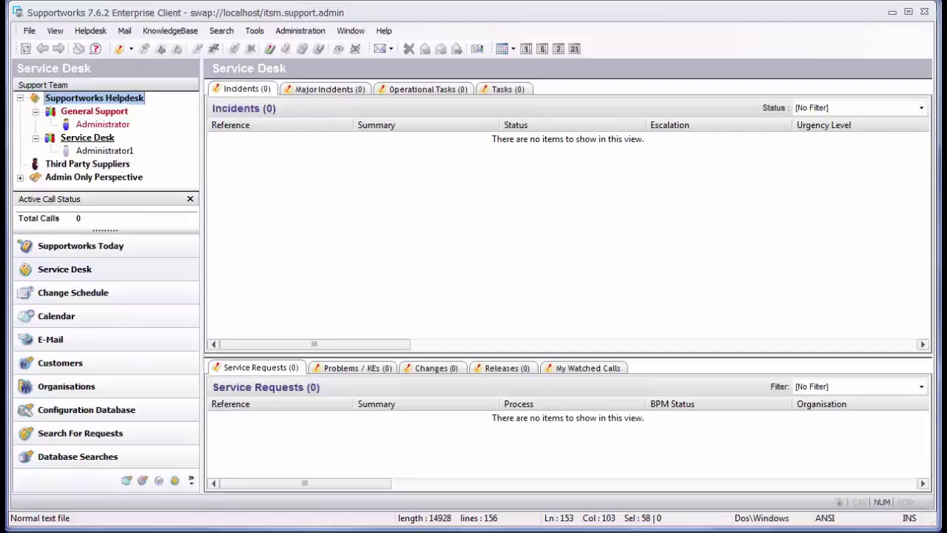
{"action": "key", "text": "alt+Tab"}
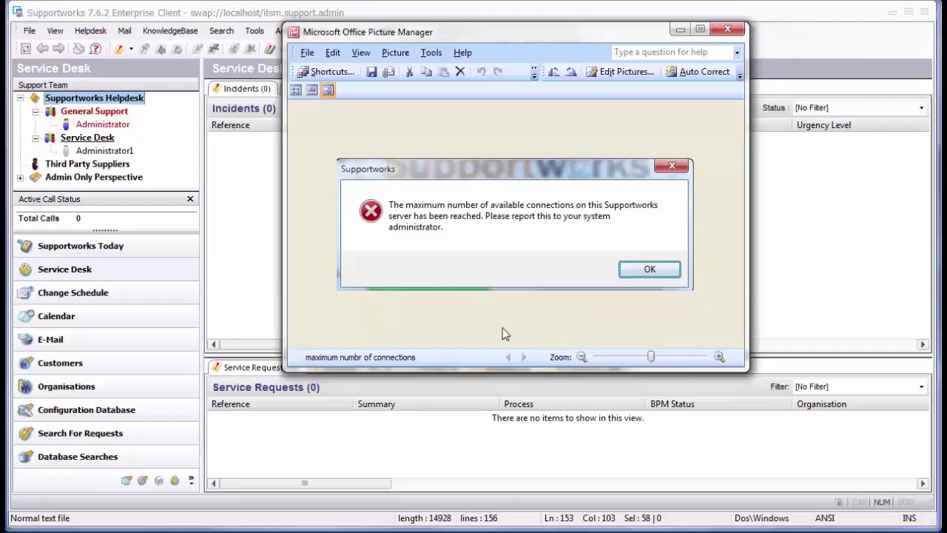
{"action": "key", "text": "alt+Tab"}
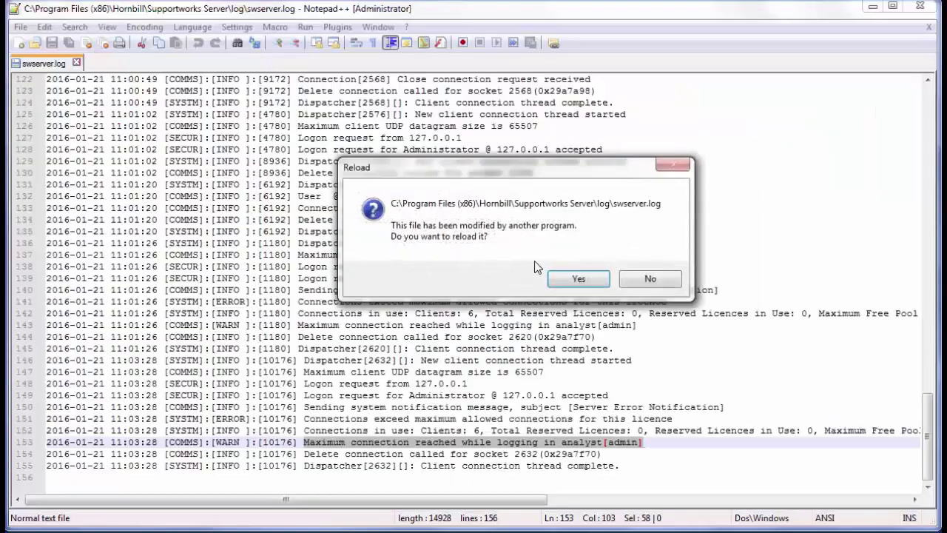
{"action": "left_click", "coordinate": [575, 277]}
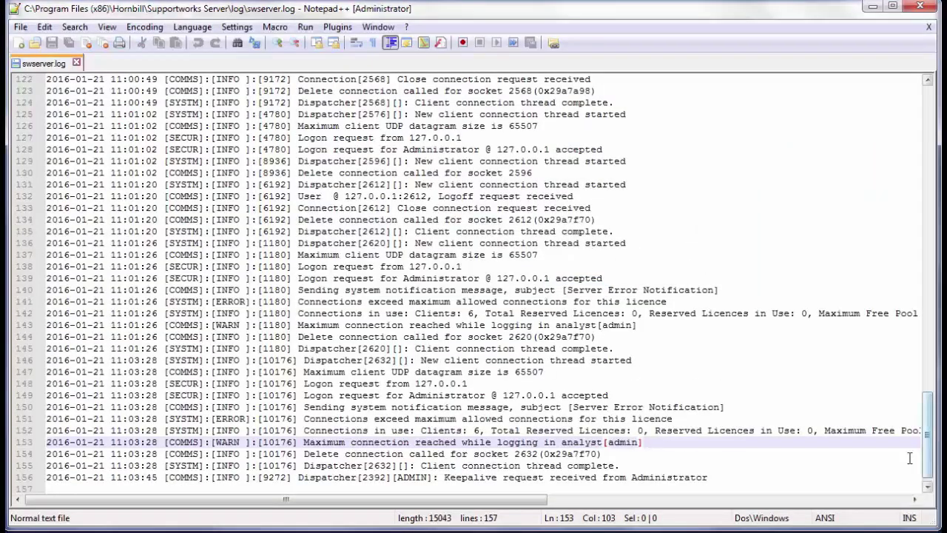
- In the Supportworks client, reserve 2 licences for members of the Service Desk support group and save the group
{"action": "key", "text": "alt+Tab"}
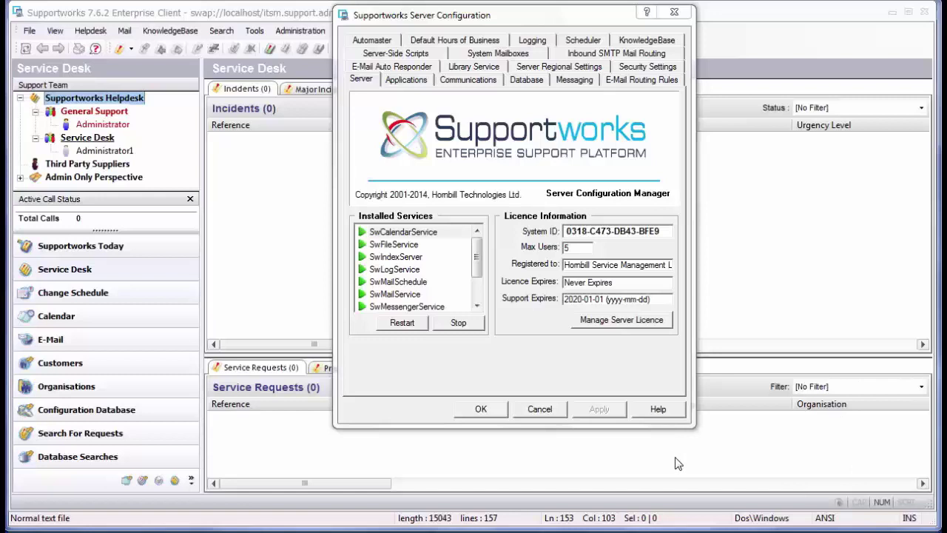
{"action": "left_click", "coordinate": [104, 143]}
{"action": "right_click", "coordinate": [103, 142]}
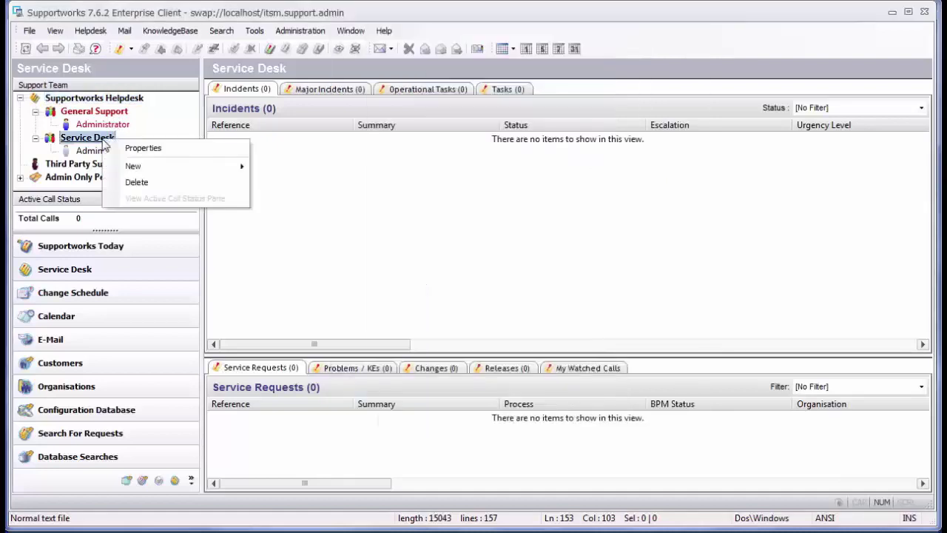
{"action": "left_click", "coordinate": [140, 148]}
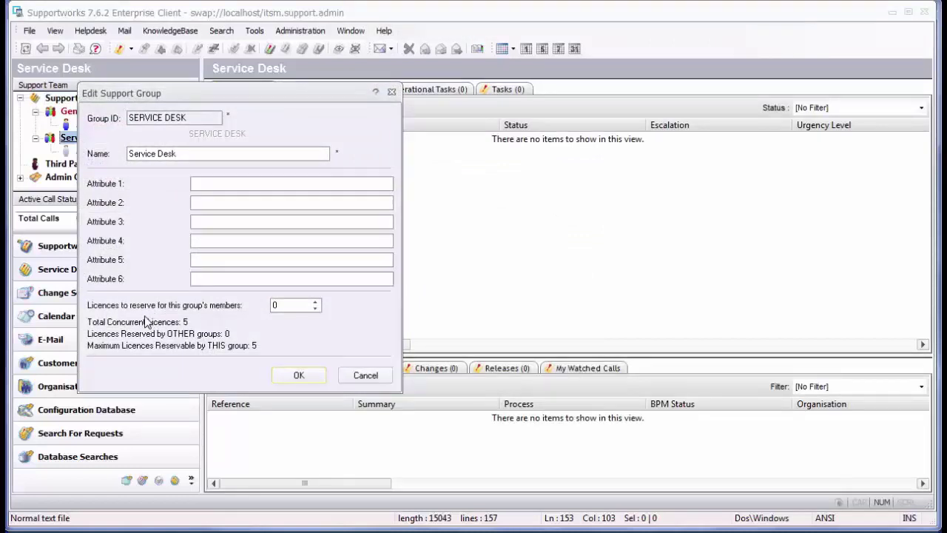
{"action": "left_click", "coordinate": [316, 302]}
{"action": "left_click", "coordinate": [316, 302]}
{"action": "left_click", "coordinate": [299, 376]}
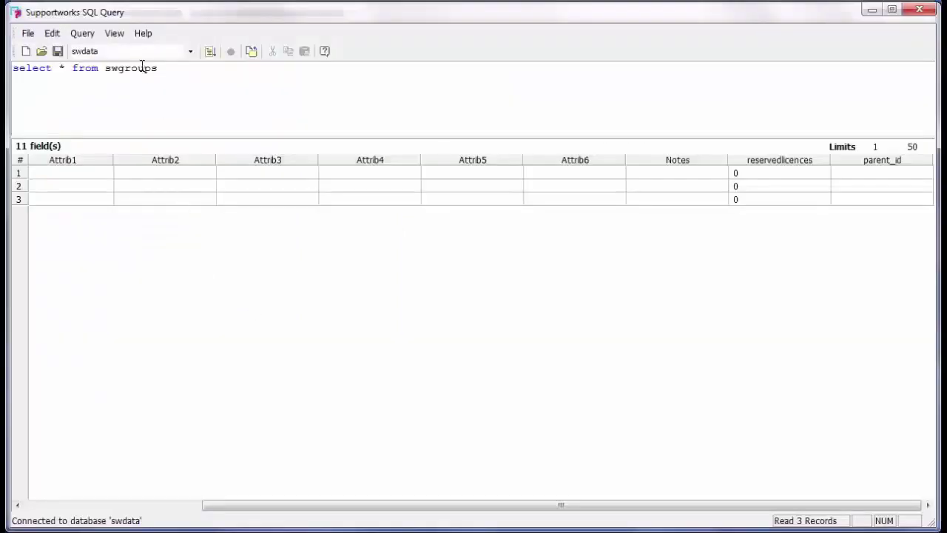
- In Supportworks SQL Query, replace the existing statement with "use sw_systemdb" and execute it
{"action": "left_click_drag", "start_coordinate": [169, 68], "coordinate": [6, 77]}
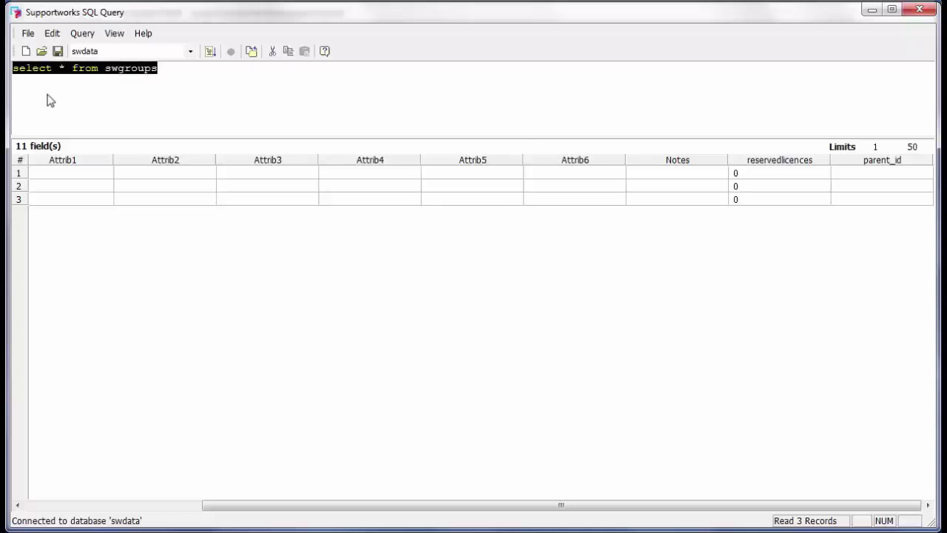
{"action": "type", "text": "use sw_s"}
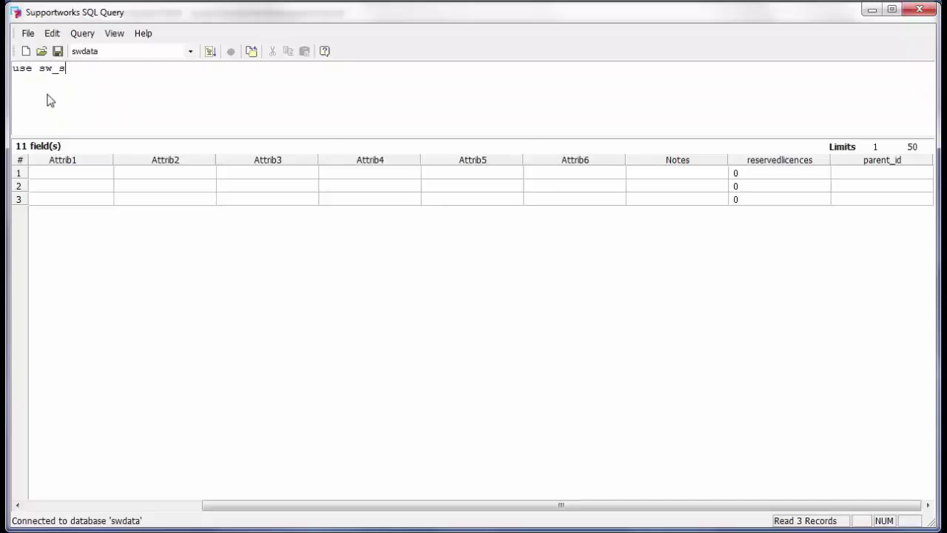
{"action": "type", "text": "ystemdb"}
{"action": "left_click", "coordinate": [210, 51]}
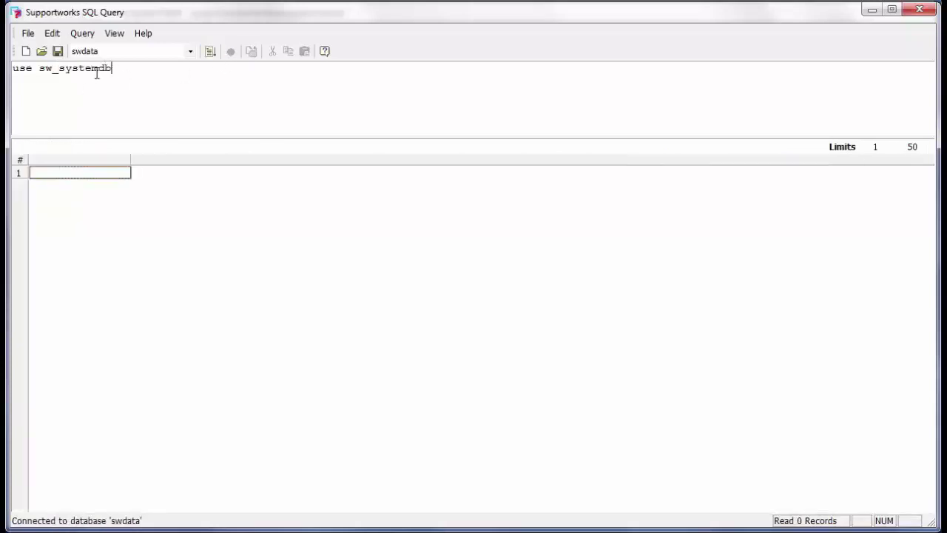
- Run "select * from swgroups" and check the reservedlicences column for each group
{"action": "key", "text": "ctrl+a"}
{"action": "type", "text": "select * from swgroups"}
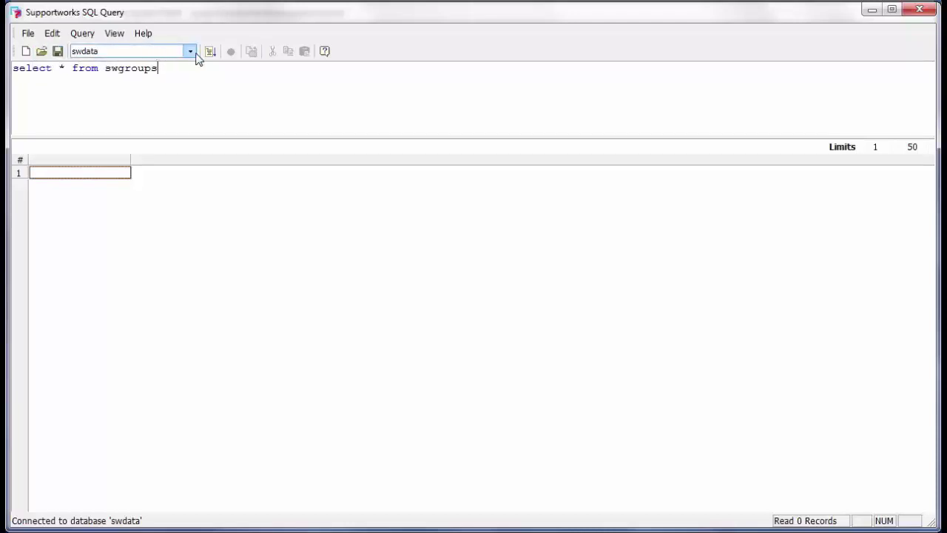
{"action": "left_click", "coordinate": [210, 51]}
{"action": "left_click_drag", "start_coordinate": [111, 507], "coordinate": [310, 512]}
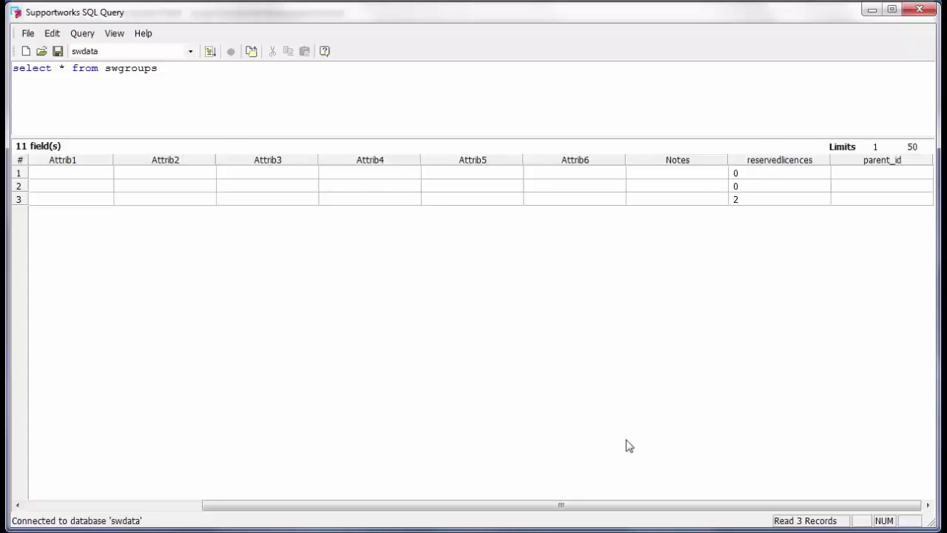
- In the Supportworks client, review the properties of the Administrator and Administrator1 analysts to check their home groups, closing each without changes
{"action": "key", "text": "alt+Tab"}
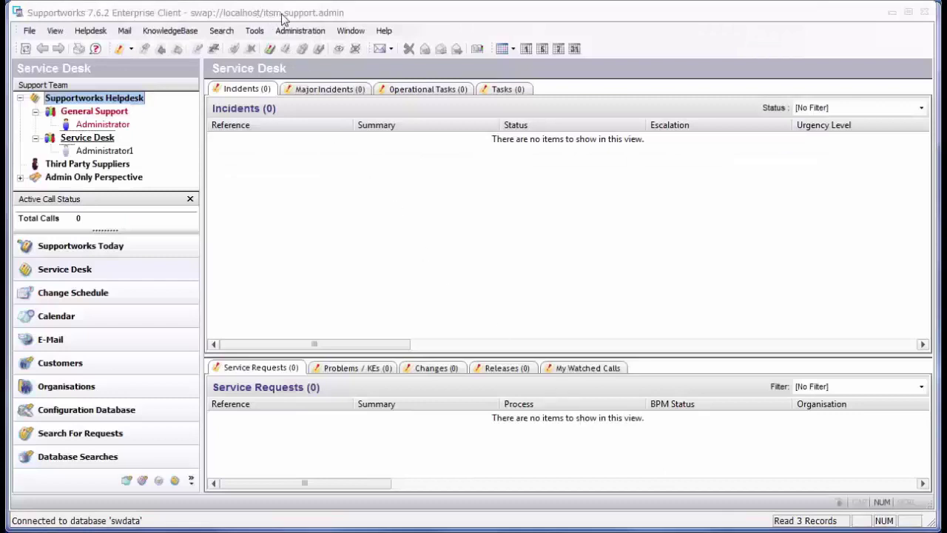
{"action": "left_click", "coordinate": [105, 126]}
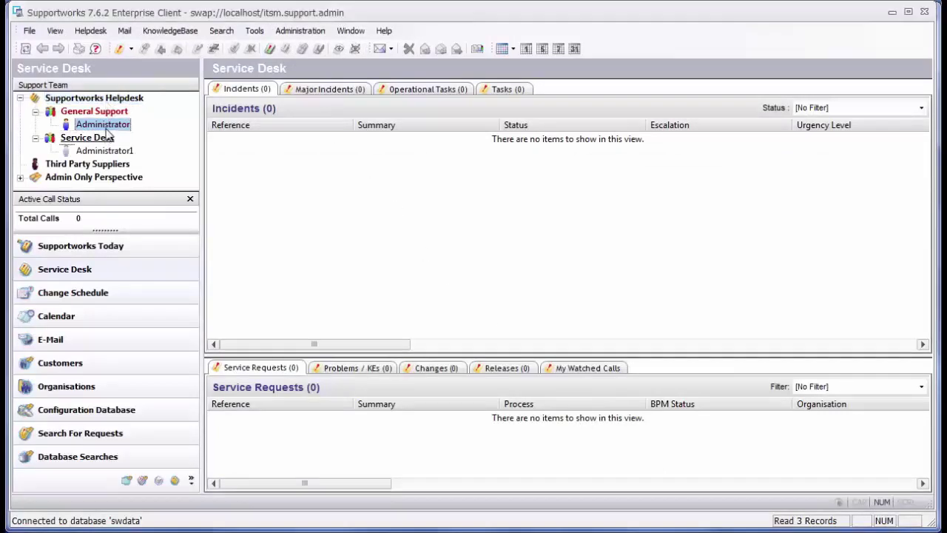
{"action": "right_click", "coordinate": [109, 130]}
{"action": "left_click", "coordinate": [137, 138]}
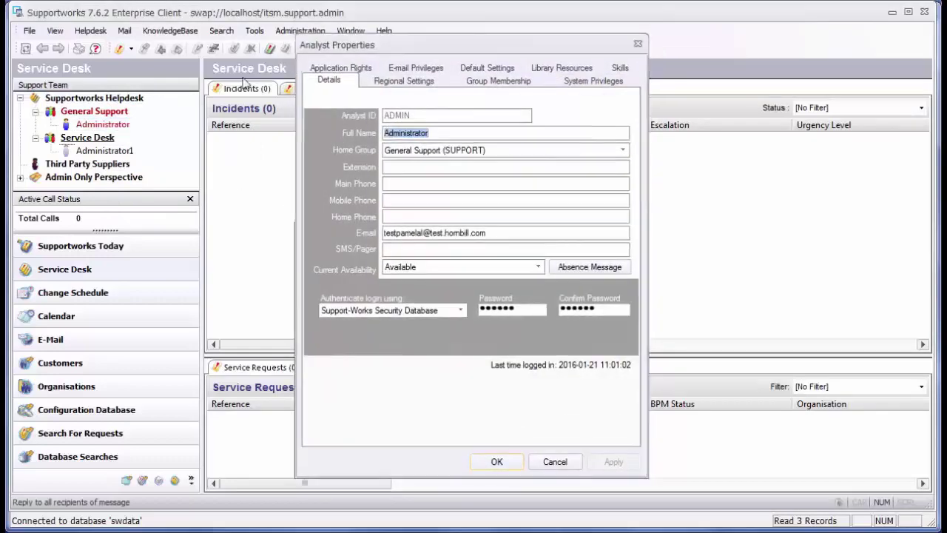
{"action": "key", "text": "Escape"}
{"action": "right_click", "coordinate": [130, 151]}
{"action": "left_click", "coordinate": [143, 164]}
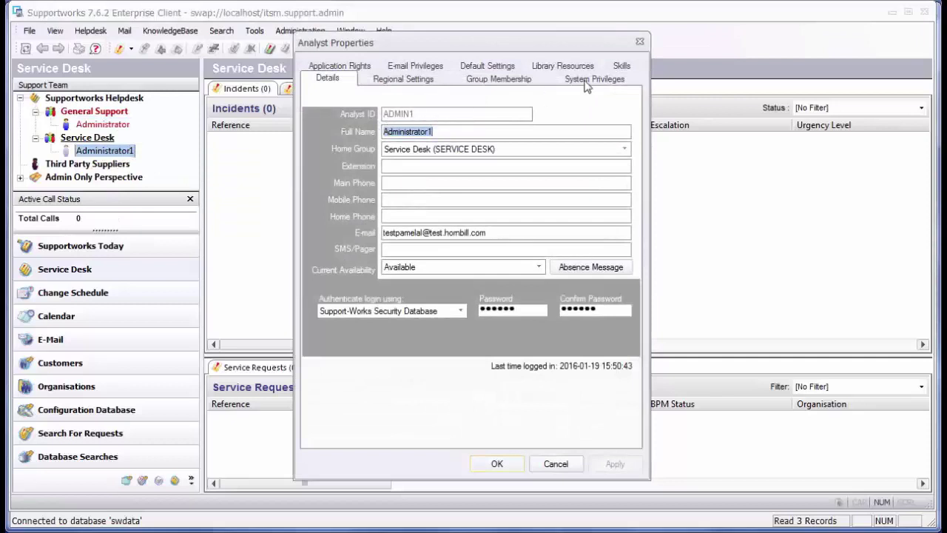
{"action": "left_click", "coordinate": [640, 42]}
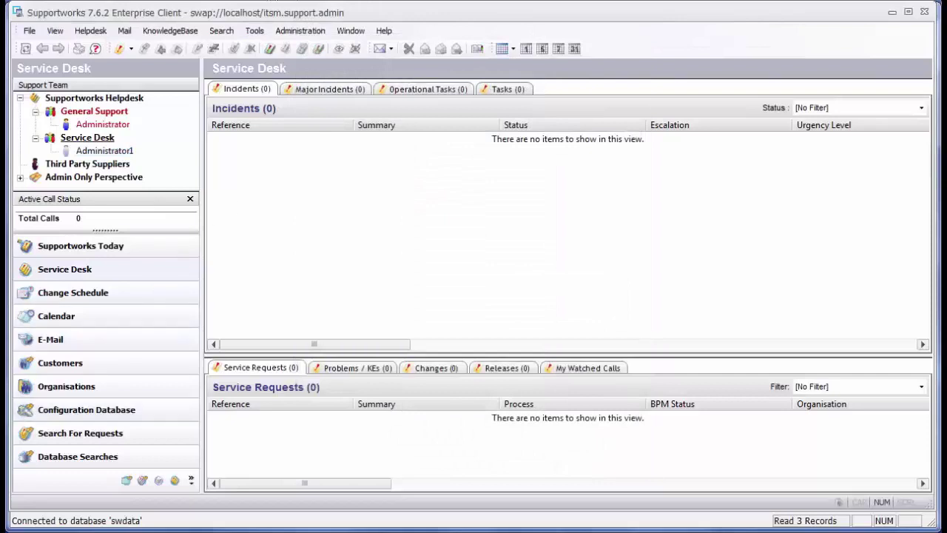
- Launch another Supportworks client session, log in as admin with the account password, and close the tip of the day
{"action": "key", "text": "super"}
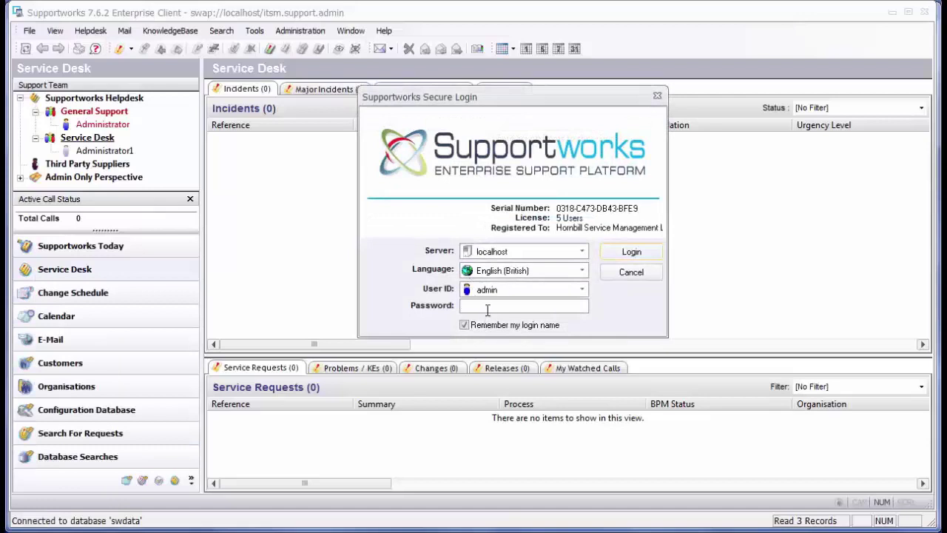
{"action": "type", "text": "••••••"}
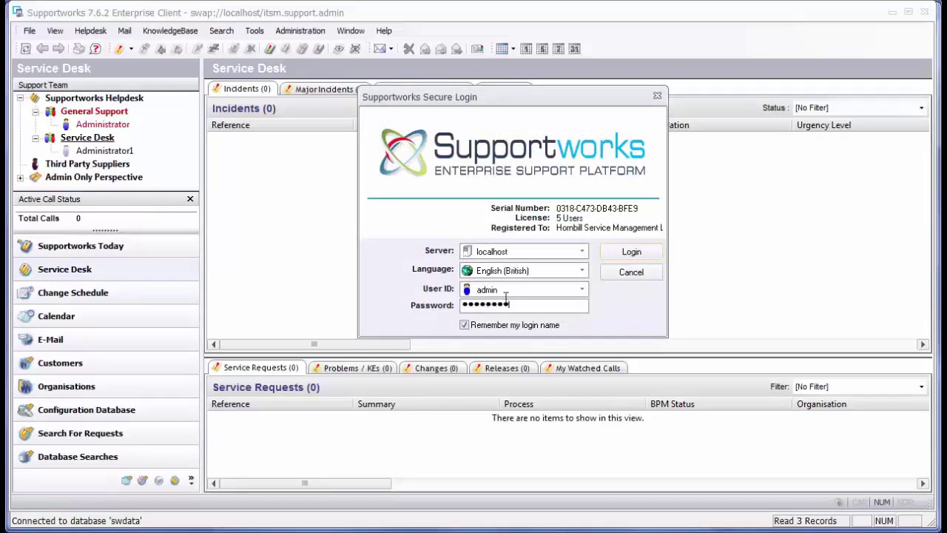
{"action": "left_click", "coordinate": [630, 251]}
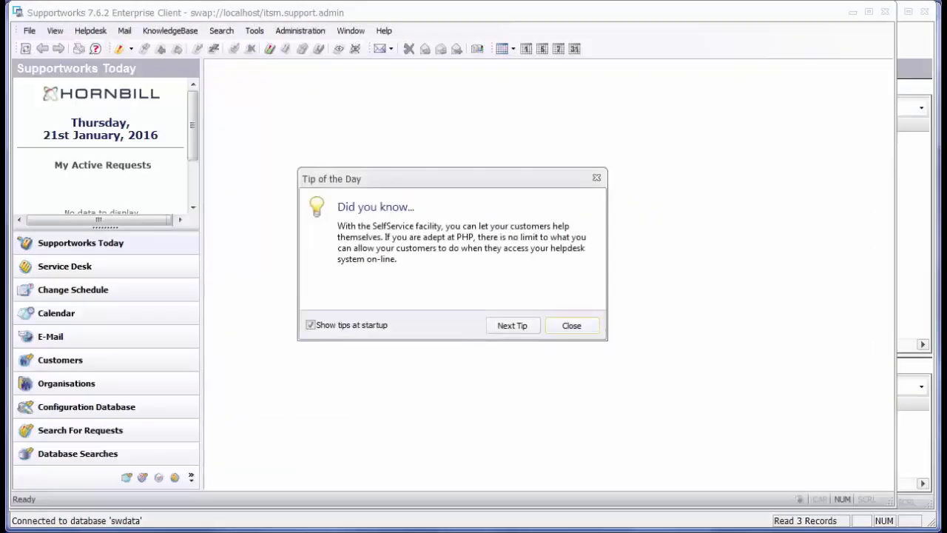
{"action": "left_click", "coordinate": [571, 326]}
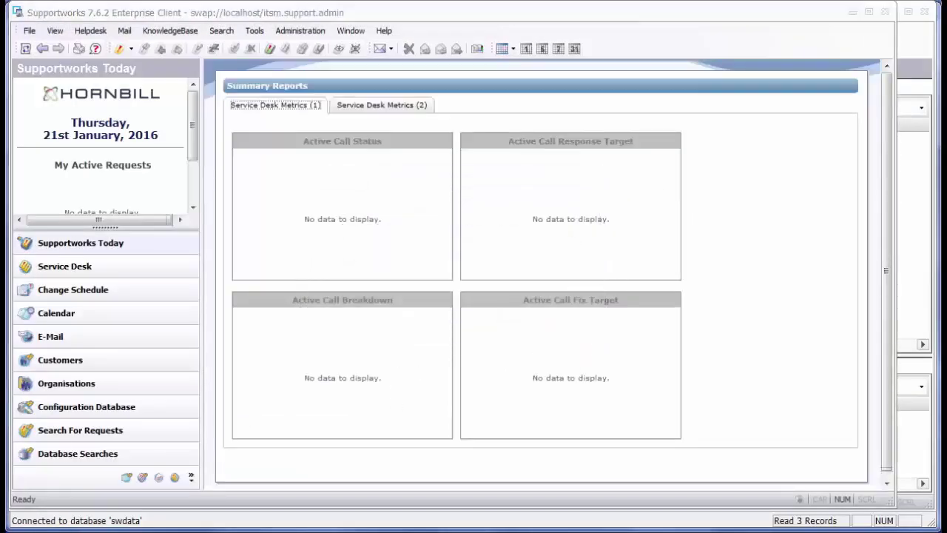
- Start one more client session as admin on localhost, supplying the account password, and close its startup tip
{"action": "key", "text": "super"}
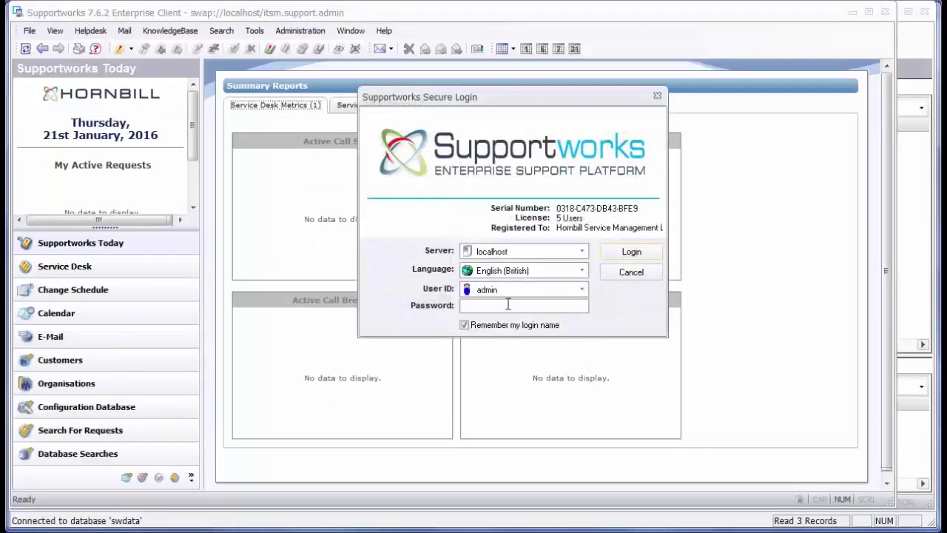
{"action": "left_click", "coordinate": [613, 255]}
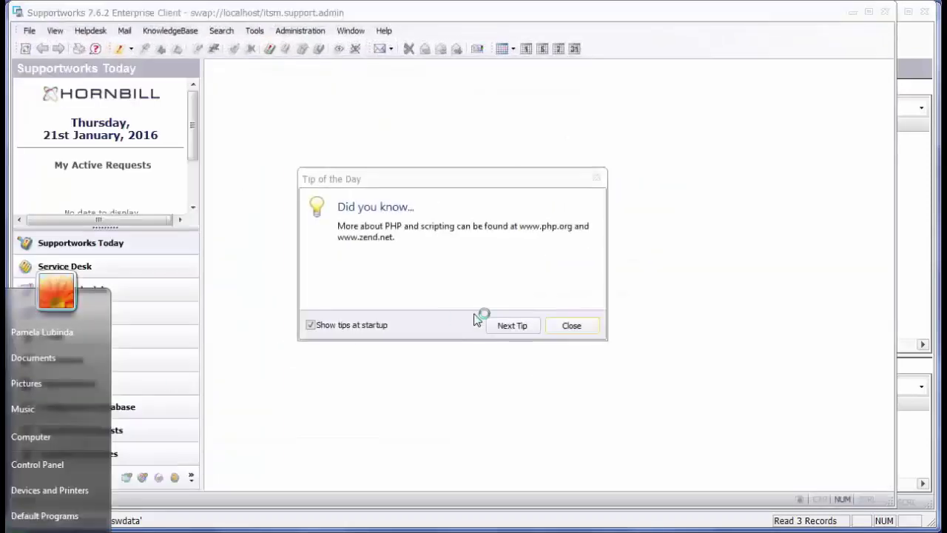
{"action": "left_click", "coordinate": [581, 326]}
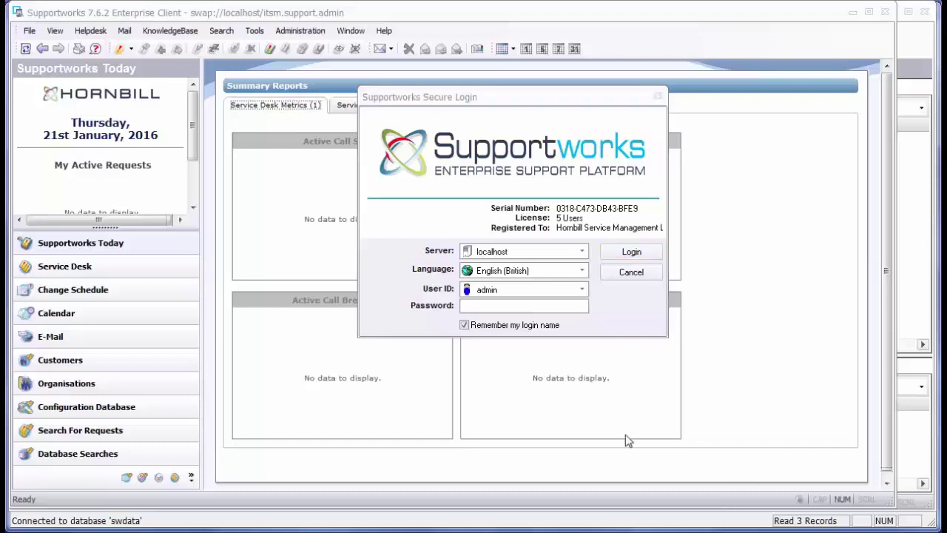
- Try to log in to a further admin session by entering the account password, and dismiss the resulting dialog
{"action": "left_click", "coordinate": [539, 304]}
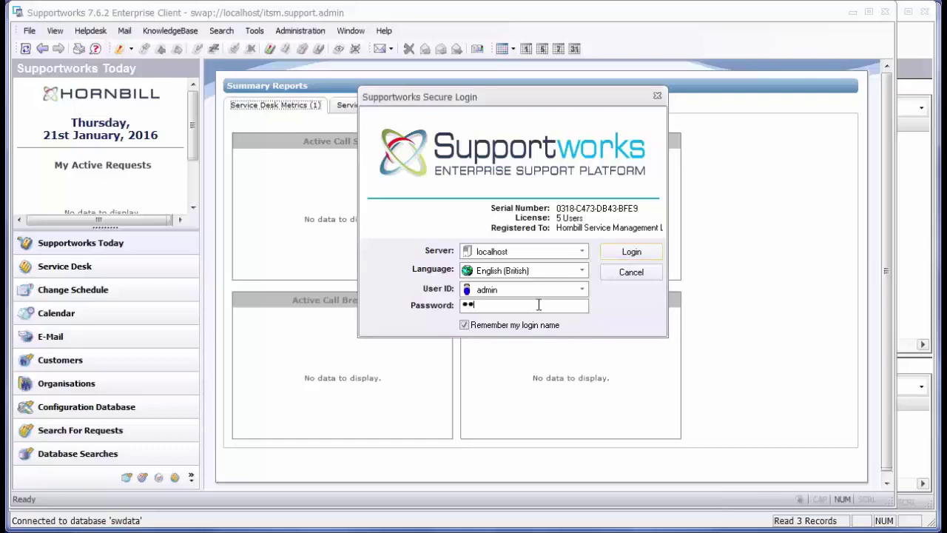
{"action": "left_click", "coordinate": [648, 256]}
{"action": "left_click", "coordinate": [596, 264]}
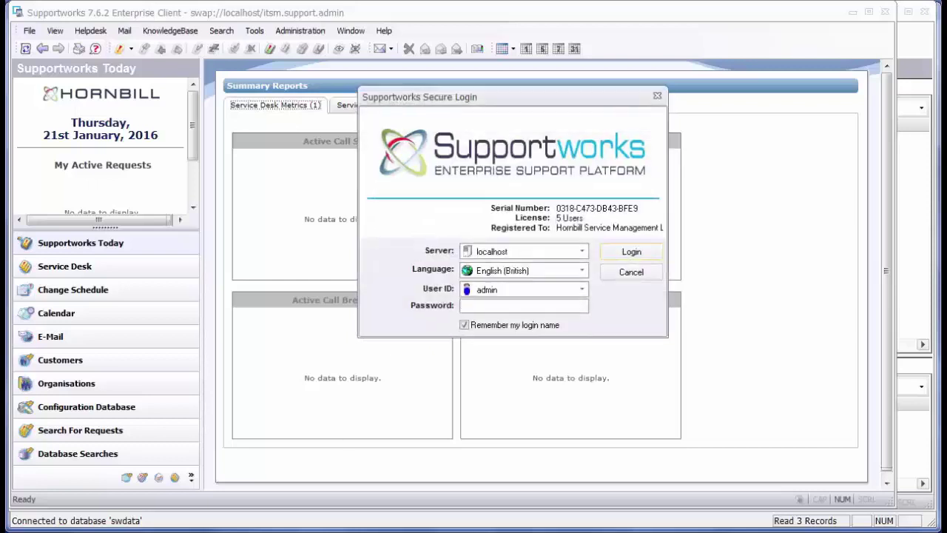
- Reload swserver.log in Notepad++ and examine the newest logon entries at the end of the file
{"action": "key", "text": "alt+Tab"}
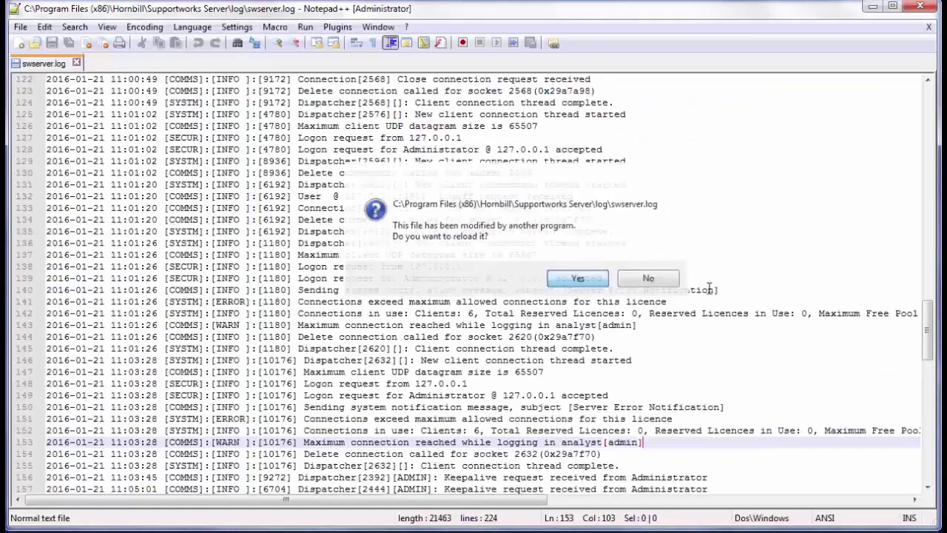
{"action": "left_click", "coordinate": [575, 276]}
{"action": "left_click_drag", "start_coordinate": [924, 316], "coordinate": [927, 470]}
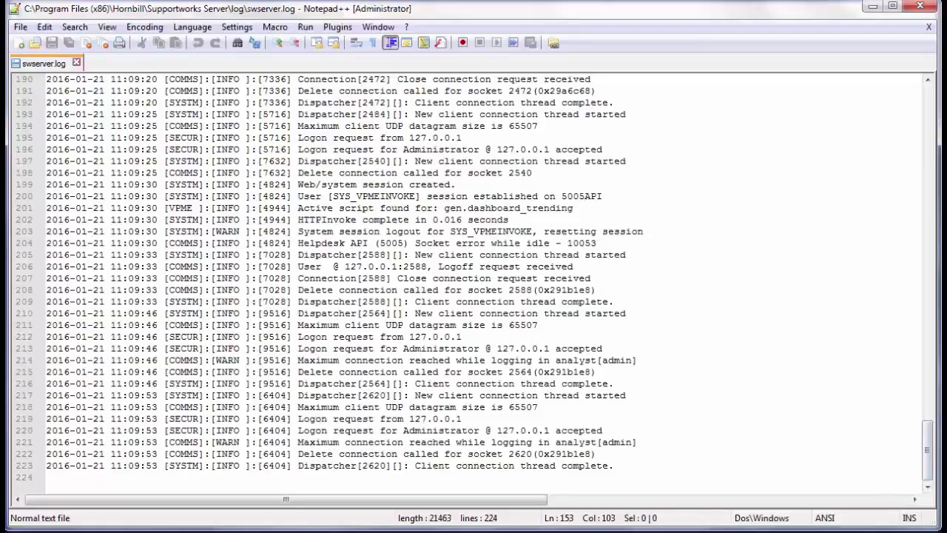
- Check the licensed maximum users in Supportworks Server Configuration against the reservedlicences column in the SQL Query results
{"action": "key", "text": "alt+Tab"}
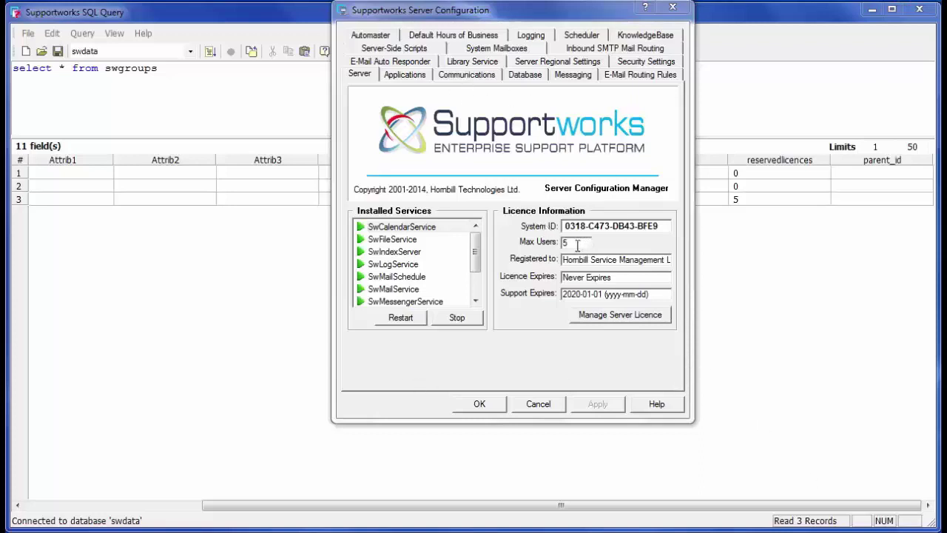
{"action": "key", "text": "Escape"}
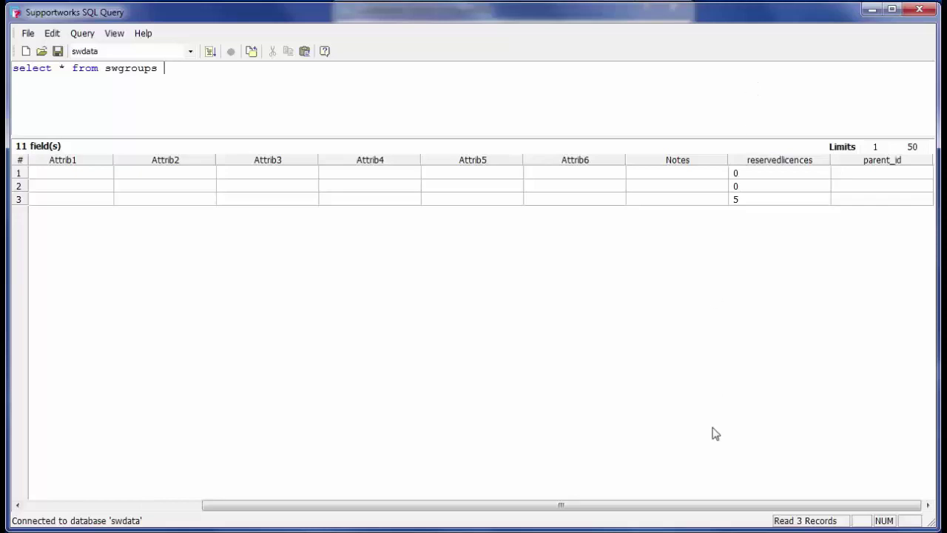
- Try to log in to a Supportworks client session on localhost as admin, entering the account password, and dismiss the resulting dialog
{"action": "left_click", "coordinate": [492, 307]}
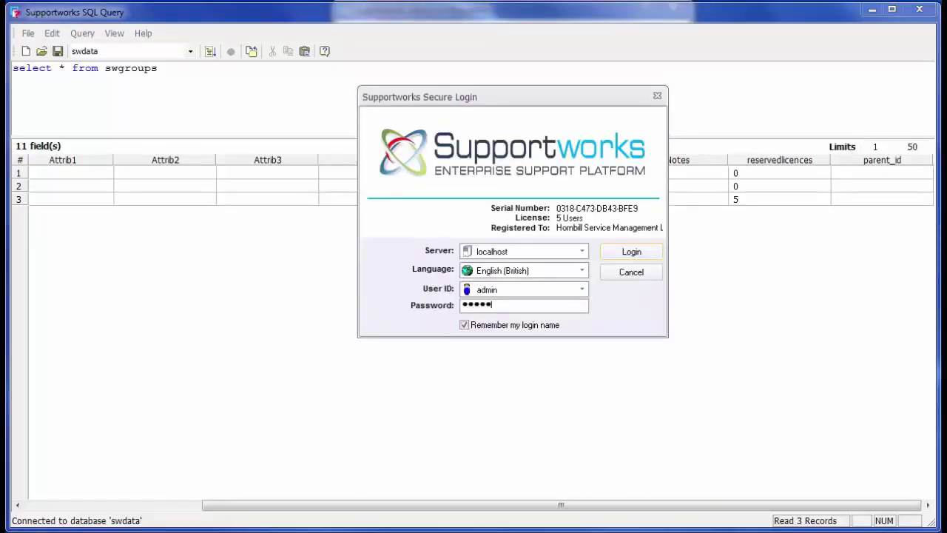
{"action": "left_click", "coordinate": [630, 253]}
{"action": "left_click", "coordinate": [607, 252]}
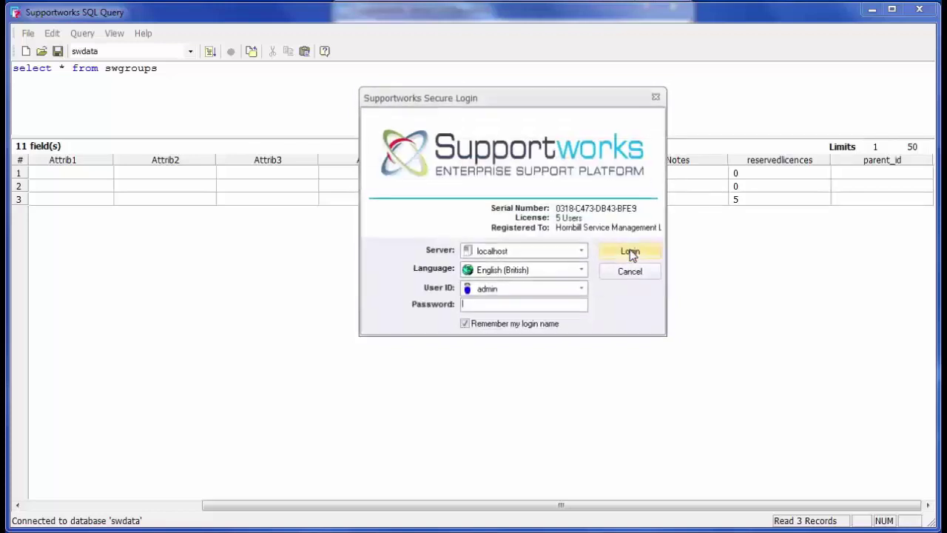
- Log in to the client as admin1 with the account password and close the tip of the day
{"action": "left_click", "coordinate": [507, 290]}
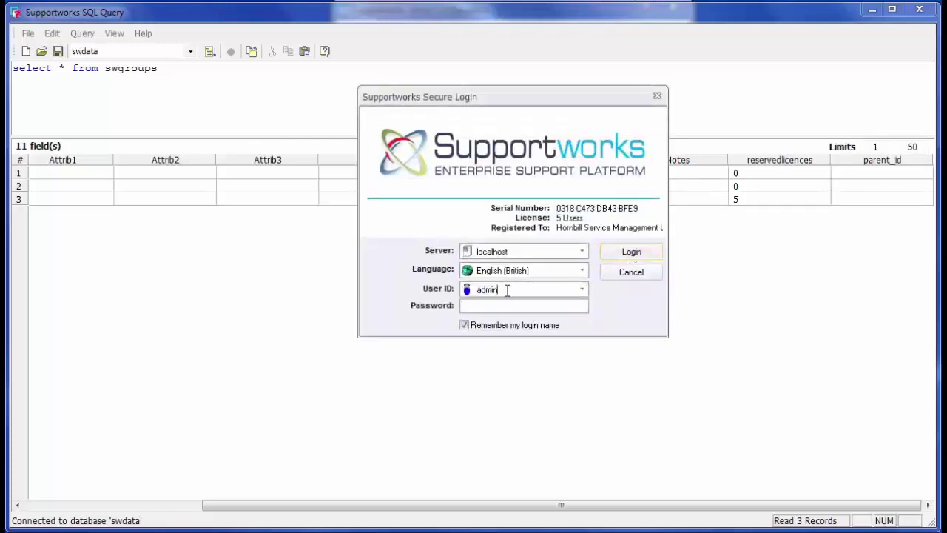
{"action": "type", "text": "1"}
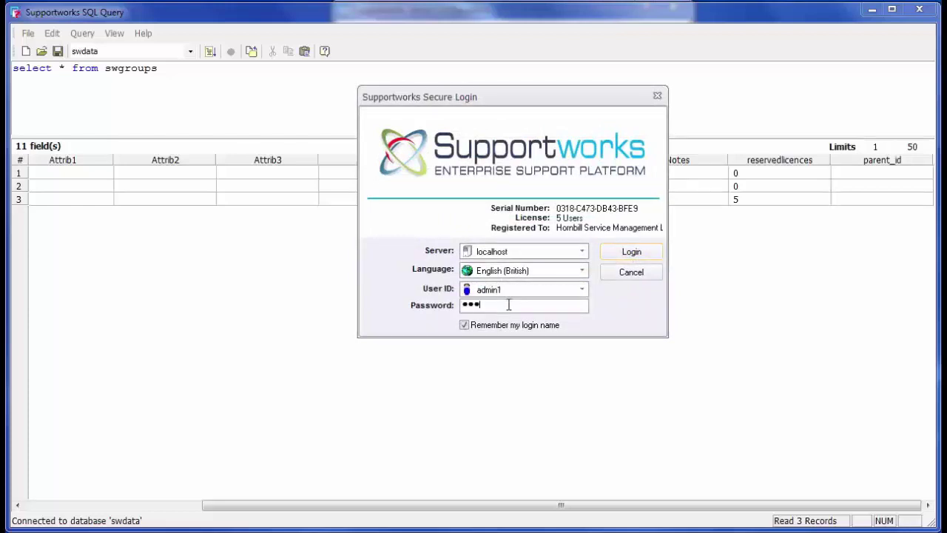
{"action": "left_click", "coordinate": [608, 252]}
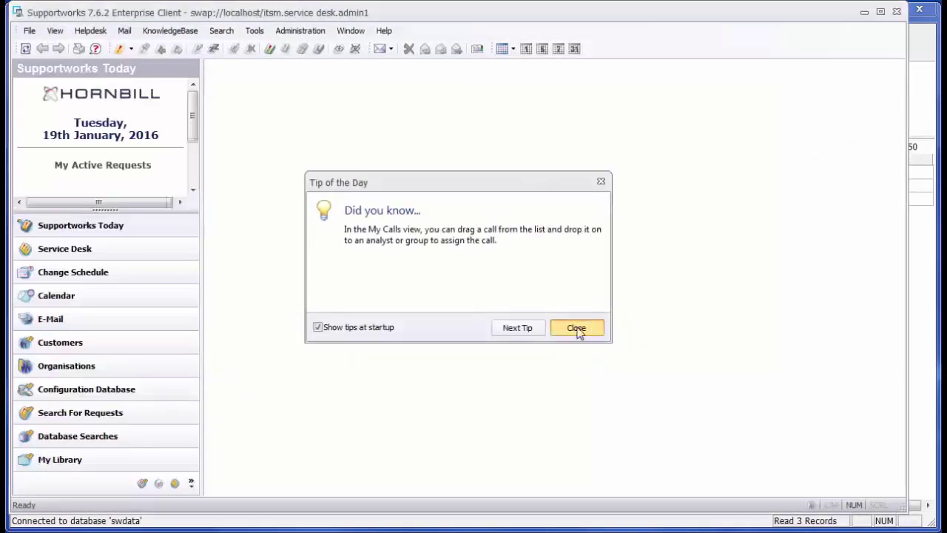
{"action": "left_click", "coordinate": [575, 328]}
- In the Service Desk view, inspect the Service Desk support group's properties and close them without changes
{"action": "left_click", "coordinate": [82, 252]}
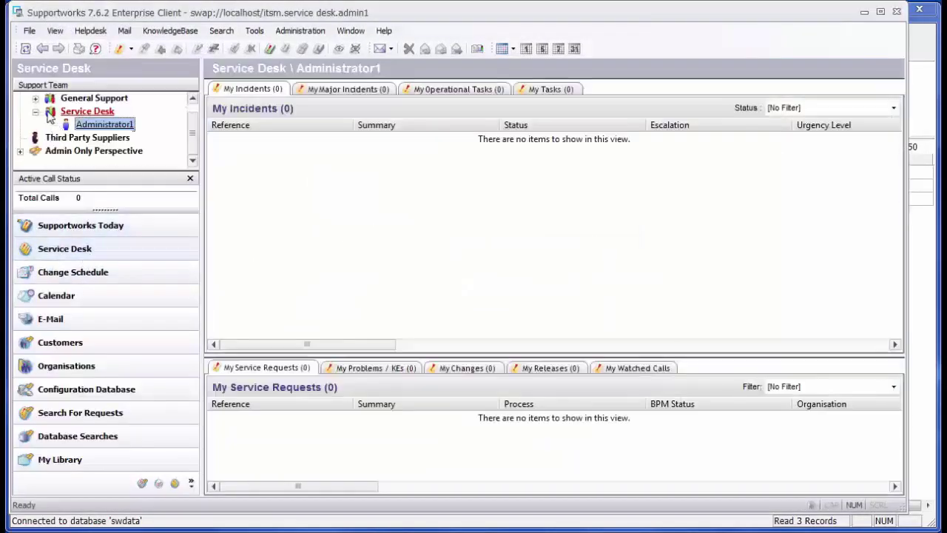
{"action": "left_click", "coordinate": [83, 112]}
{"action": "right_click", "coordinate": [83, 112]}
{"action": "left_click", "coordinate": [105, 119]}
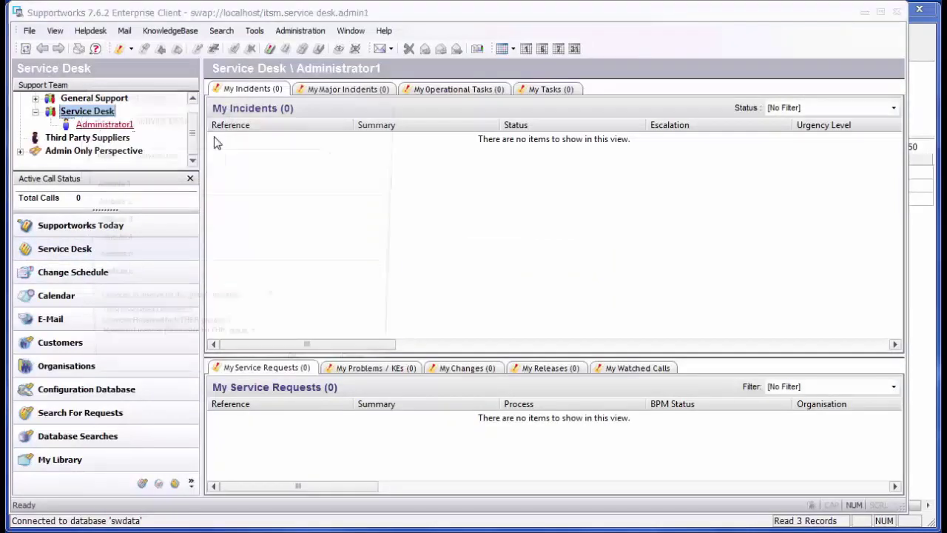
{"action": "left_click", "coordinate": [363, 375]}
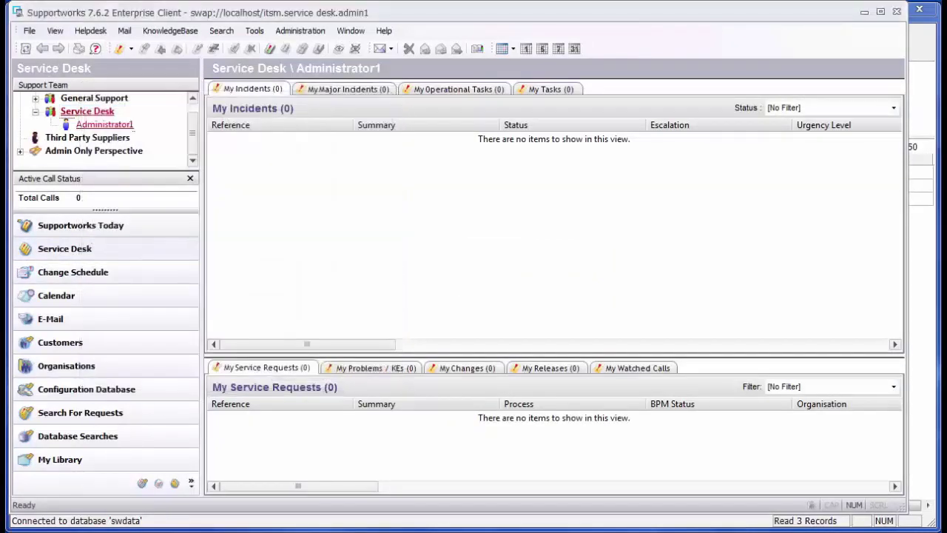
- Try to log in to another Supportworks client session as admin, entering the account password, and dismiss the resulting dialog
{"action": "left_click", "coordinate": [59, 530]}
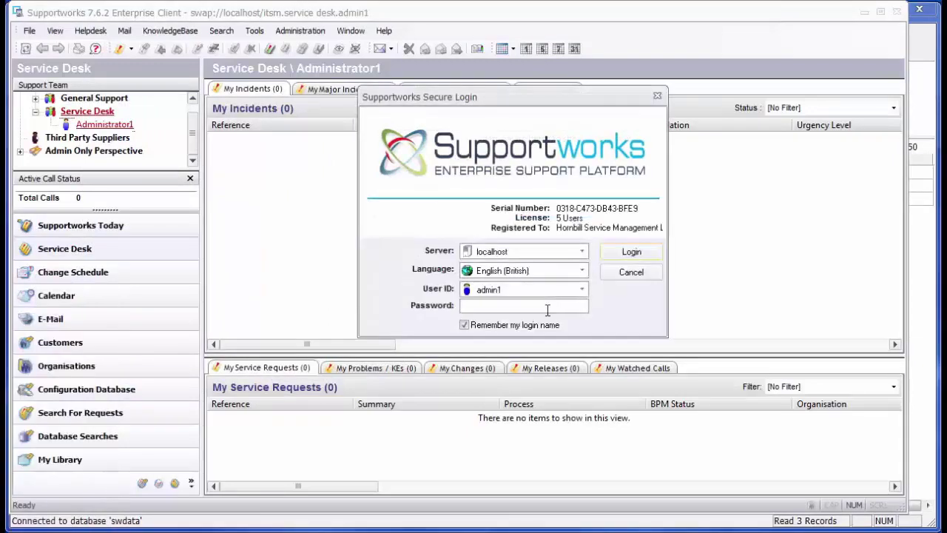
{"action": "left_click", "coordinate": [533, 289]}
{"action": "left_click", "coordinate": [535, 291]}
{"action": "key", "text": "BackSpace"}
{"action": "left_click", "coordinate": [631, 252]}
{"action": "key", "text": "Return"}
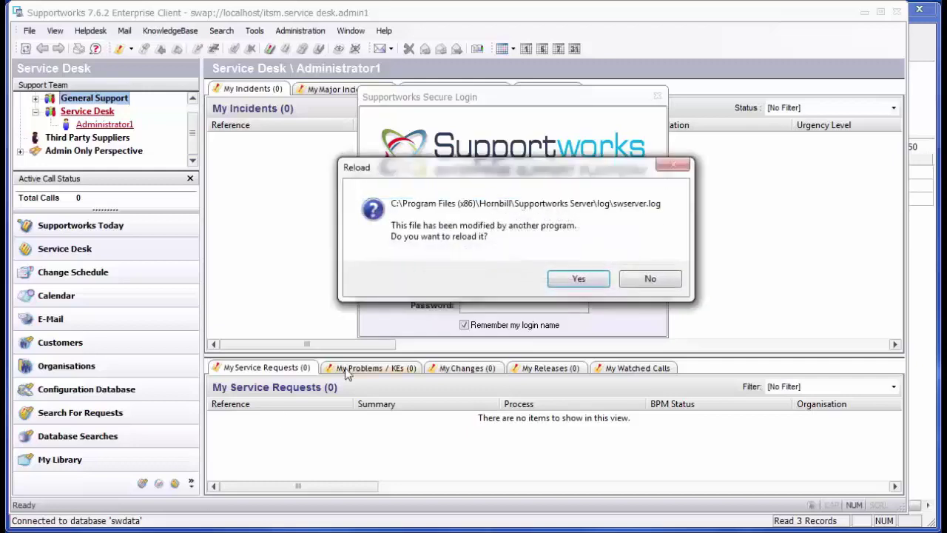
- Reload swserver.log in Notepad++ and examine the newest admin logon entries alongside the saved picture of the connection error
{"action": "left_click", "coordinate": [575, 276]}
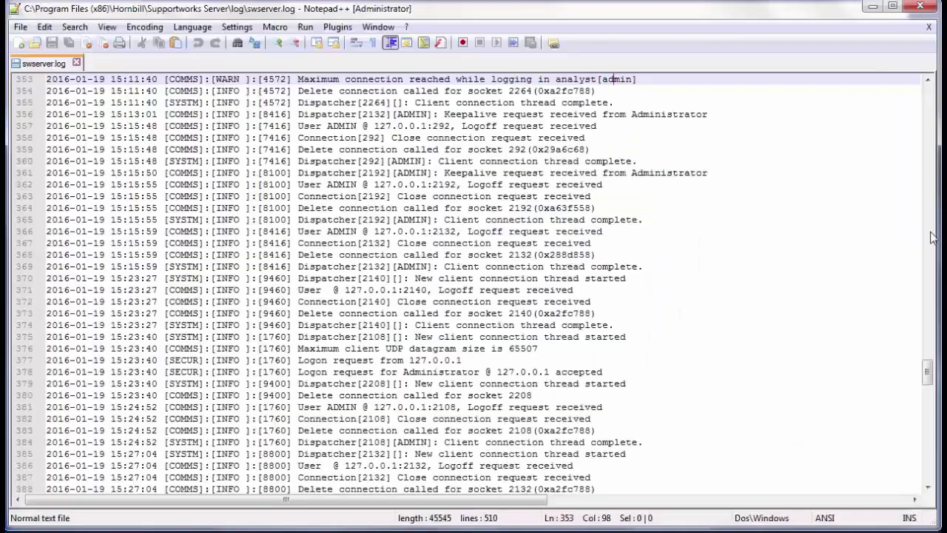
{"action": "left_click_drag", "start_coordinate": [928, 374], "coordinate": [928, 465]}
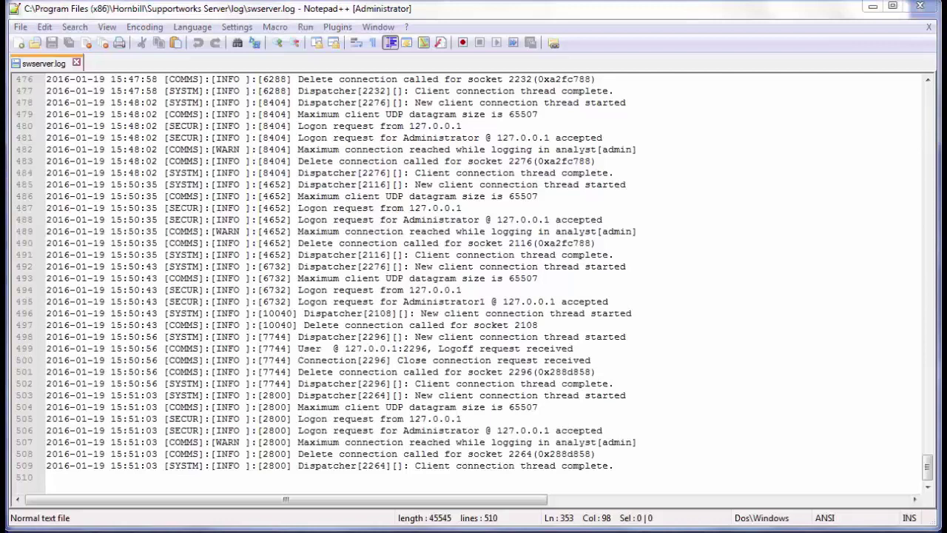
{"action": "left_click", "coordinate": [148, 522]}
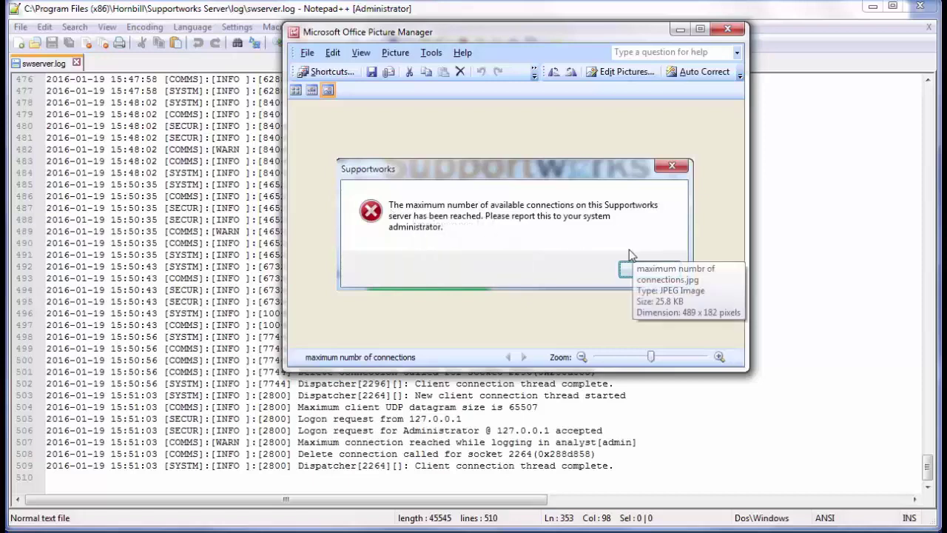
{"action": "left_click", "coordinate": [539, 419]}
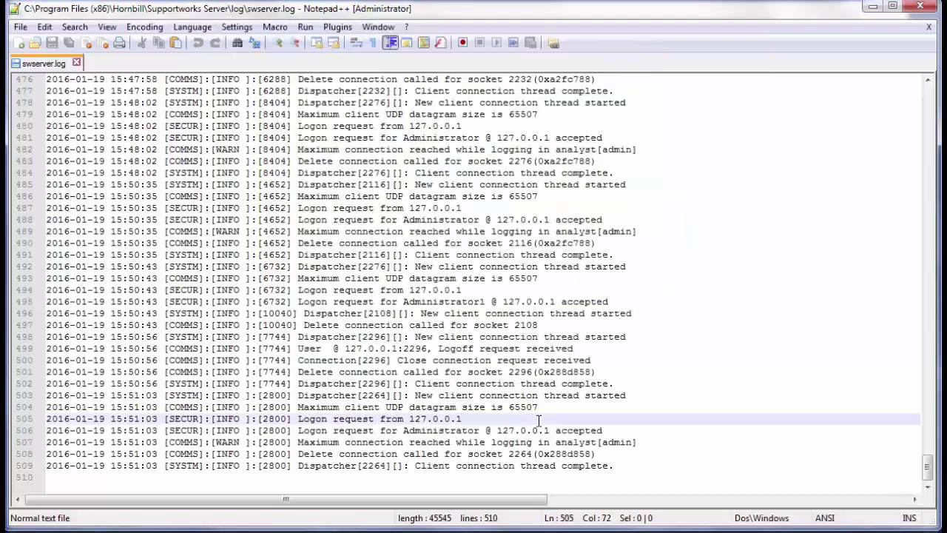
{"action": "left_click_drag", "start_coordinate": [299, 443], "coordinate": [462, 442]}
{"action": "left_click", "coordinate": [558, 443]}
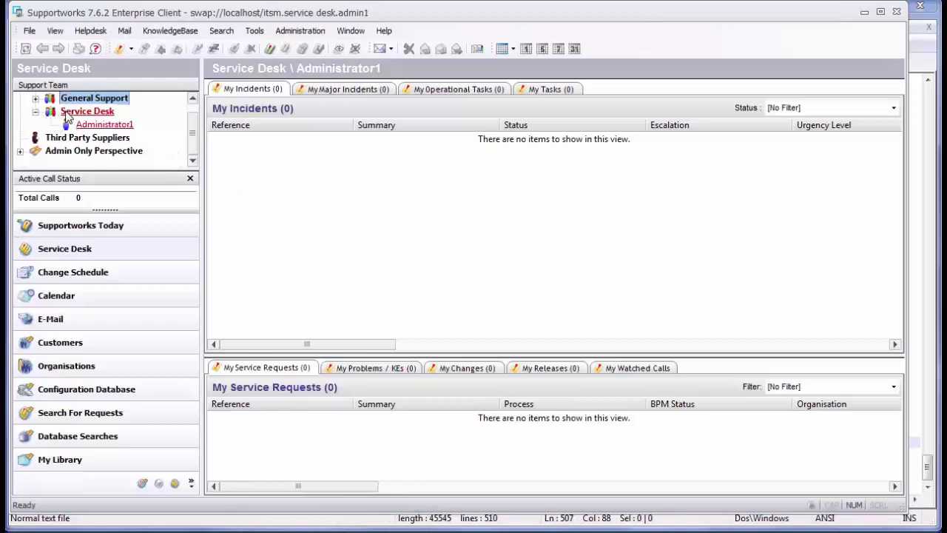
- Expand the General Support group, open the Service Desk group's properties and lower the licences reserved for its members
{"action": "left_click", "coordinate": [35, 98]}
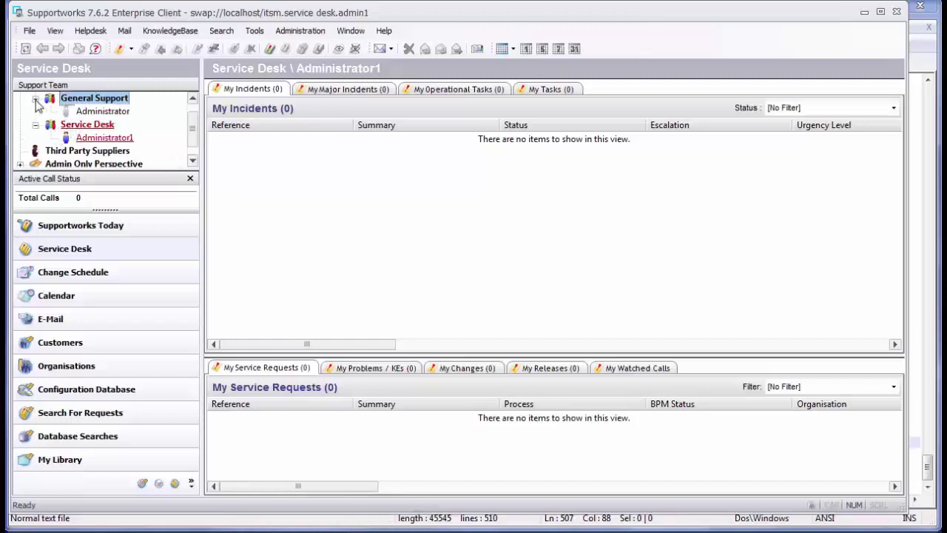
{"action": "right_click", "coordinate": [88, 127]}
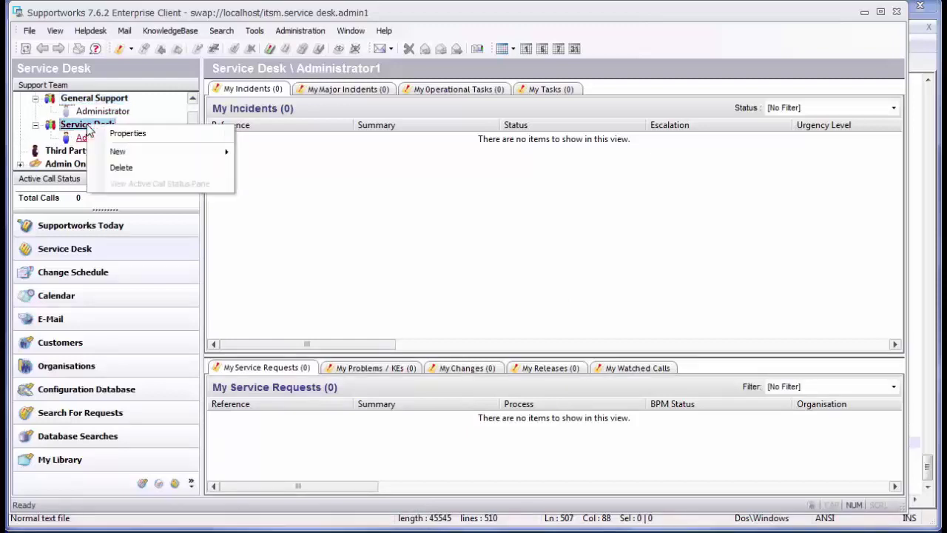
{"action": "left_click", "coordinate": [130, 131]}
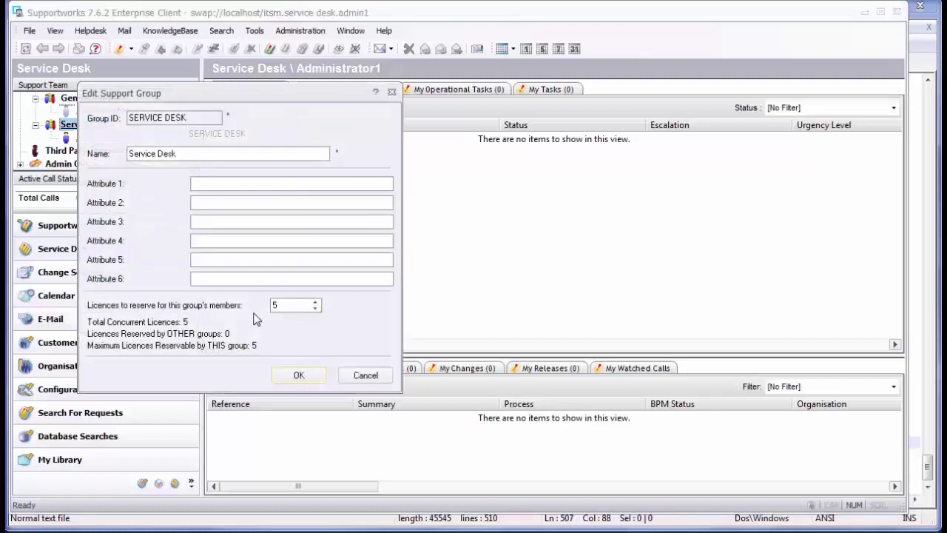
{"action": "left_click", "coordinate": [316, 308]}
{"action": "left_click", "coordinate": [315, 309]}
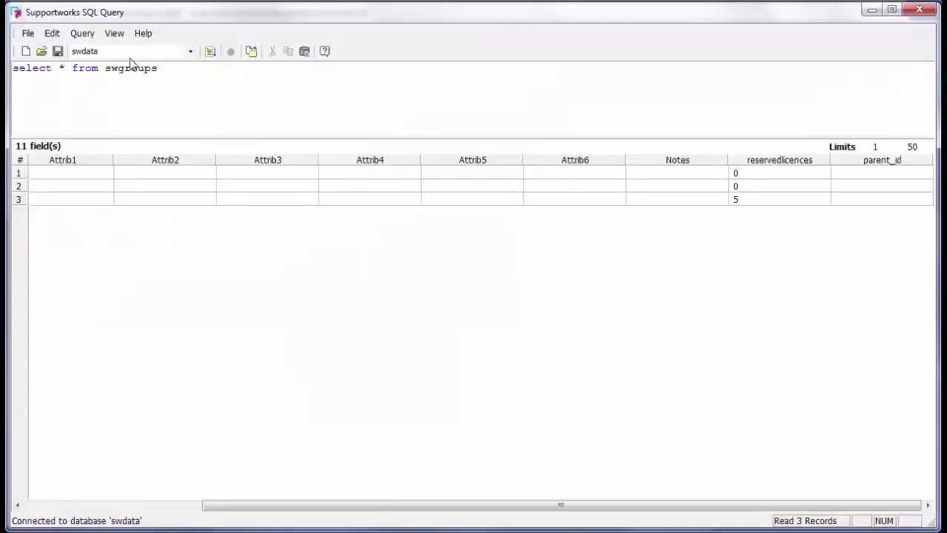
- In Supportworks SQL Query, replace the existing query with use sw_systemdb and execute it
{"action": "key", "text": "ctrl+a"}
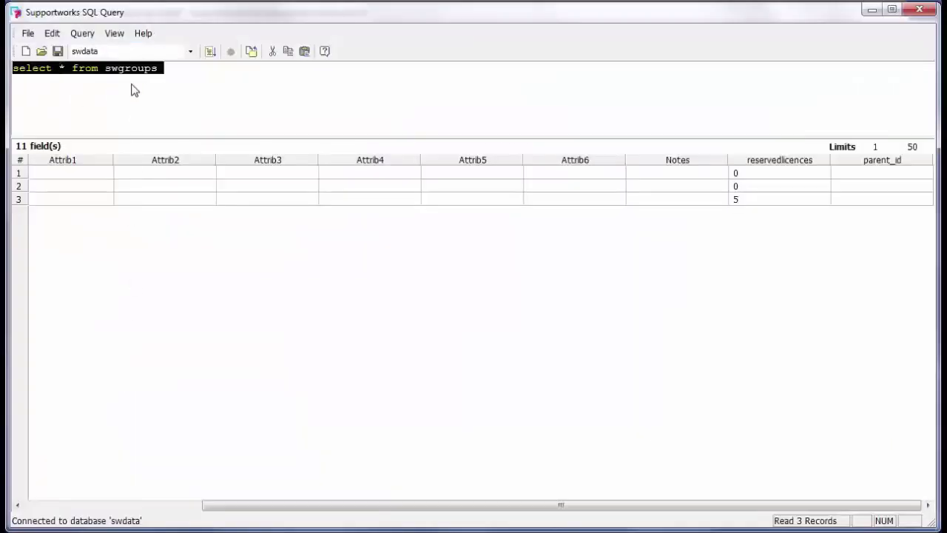
{"action": "type", "text": "use "}
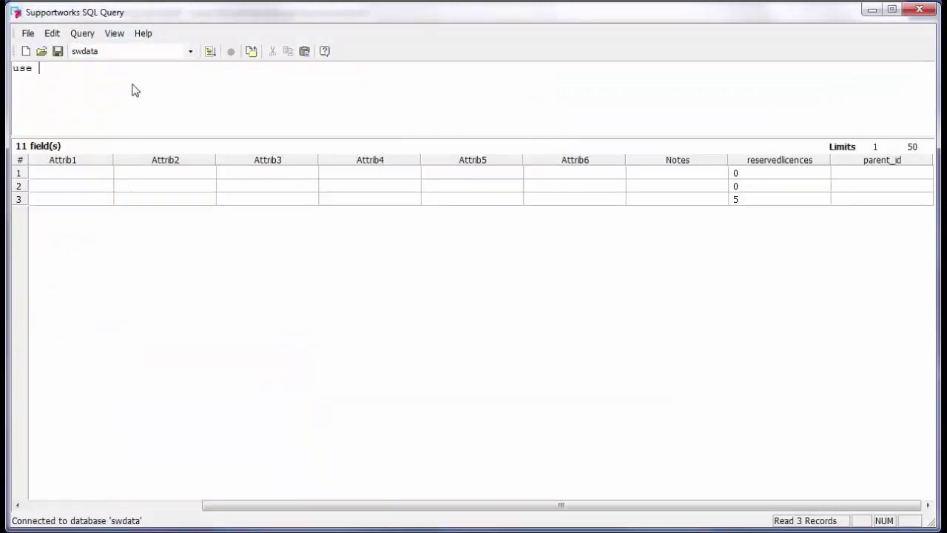
{"action": "type", "text": "sw_systemdb"}
{"action": "left_click", "coordinate": [210, 51]}
- Run update swgroups set reservedlicences = 0 where id = 'SERVICE DESK', and check the reservedlicences column with select * from swgroups
{"action": "left_click_drag", "start_coordinate": [135, 74], "coordinate": [14, 70]}
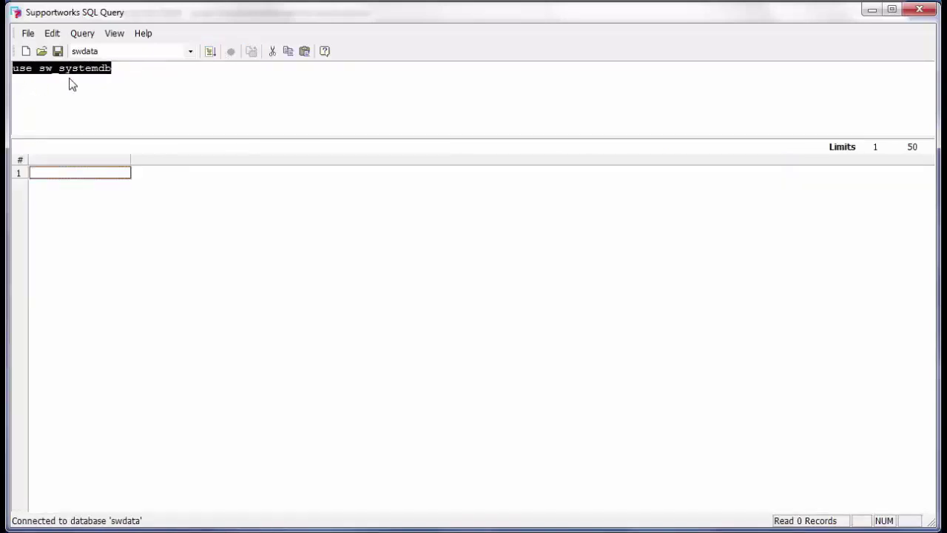
{"action": "key", "text": "ctrl+v"}
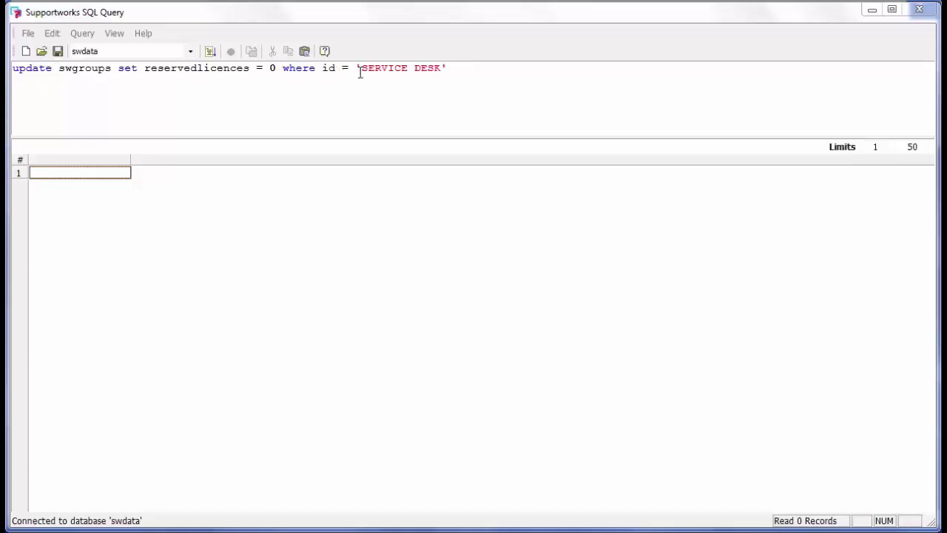
{"action": "left_click", "coordinate": [210, 51]}
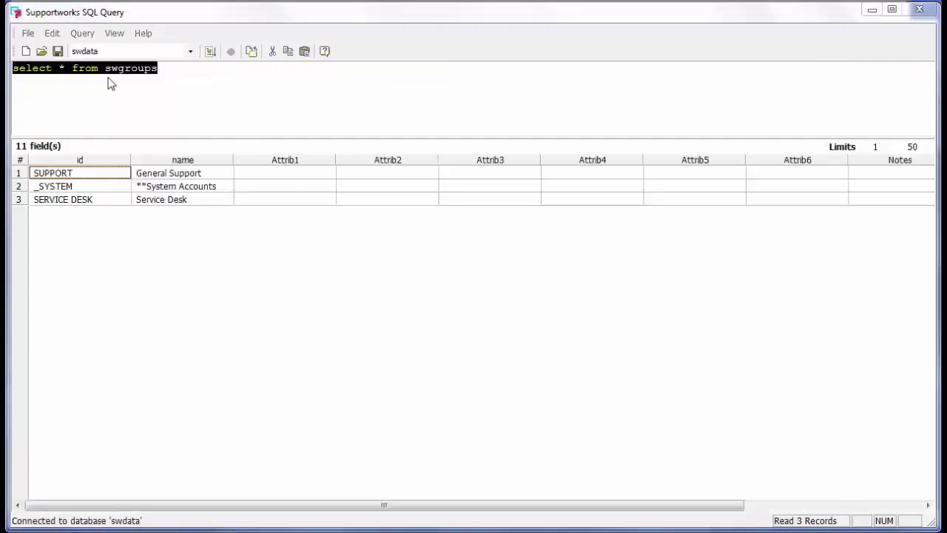
{"action": "left_click", "coordinate": [160, 83]}
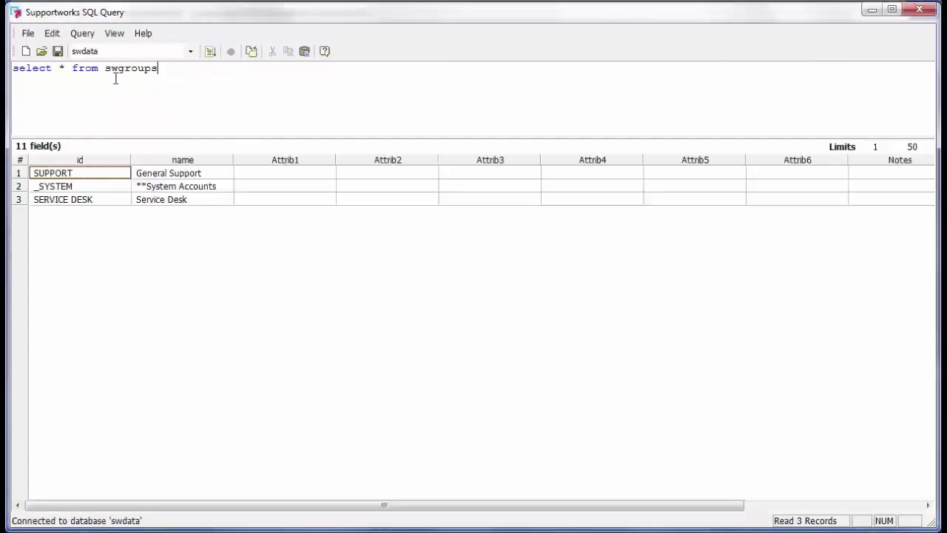
{"action": "left_click_drag", "start_coordinate": [274, 512], "coordinate": [518, 459]}
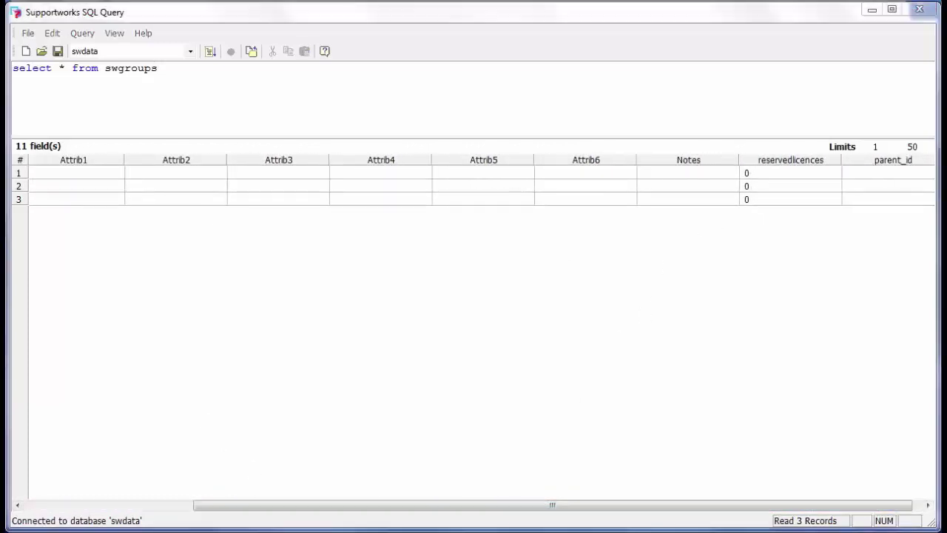
- Launch a Supportworks client session, log in as admin with the account password, and close the tip of the day
{"action": "key", "text": "super"}
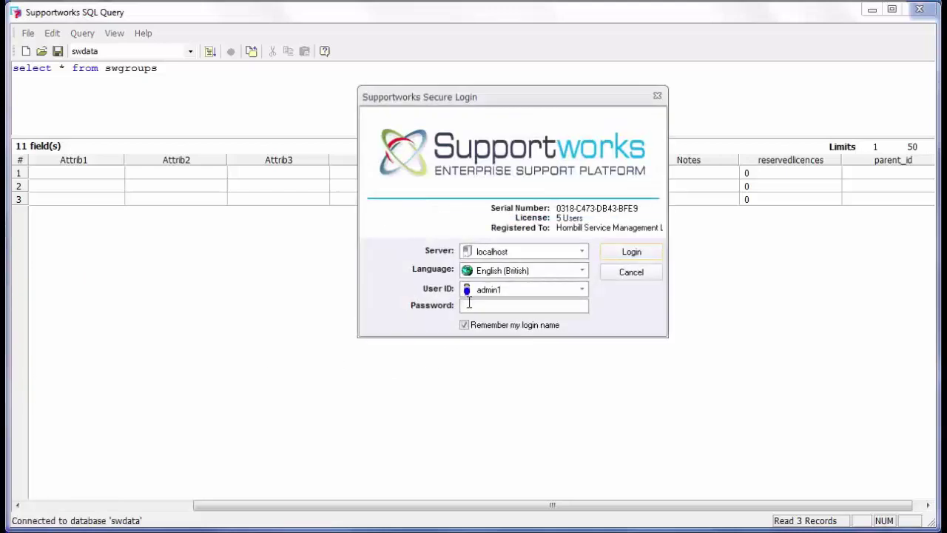
{"action": "left_click", "coordinate": [514, 290]}
{"action": "key", "text": "BackSpace"}
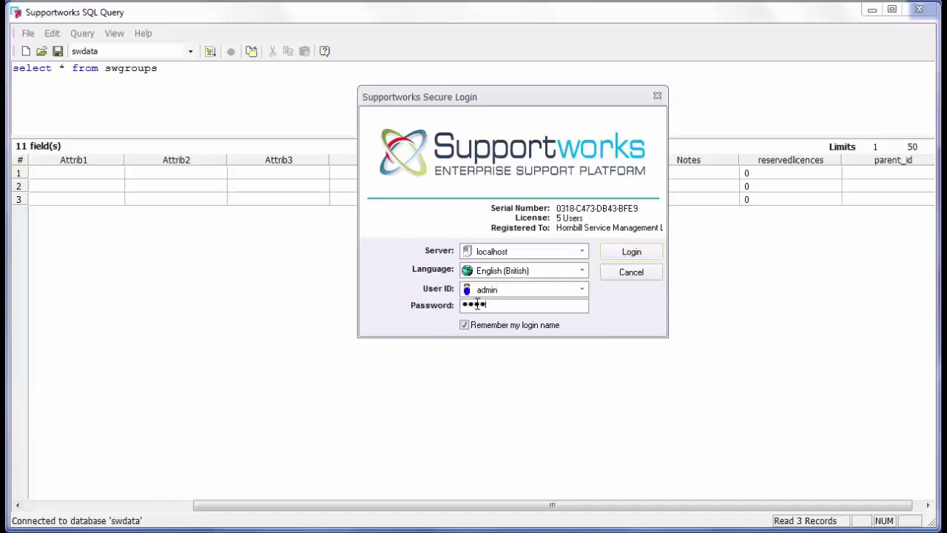
{"action": "left_click", "coordinate": [620, 256]}
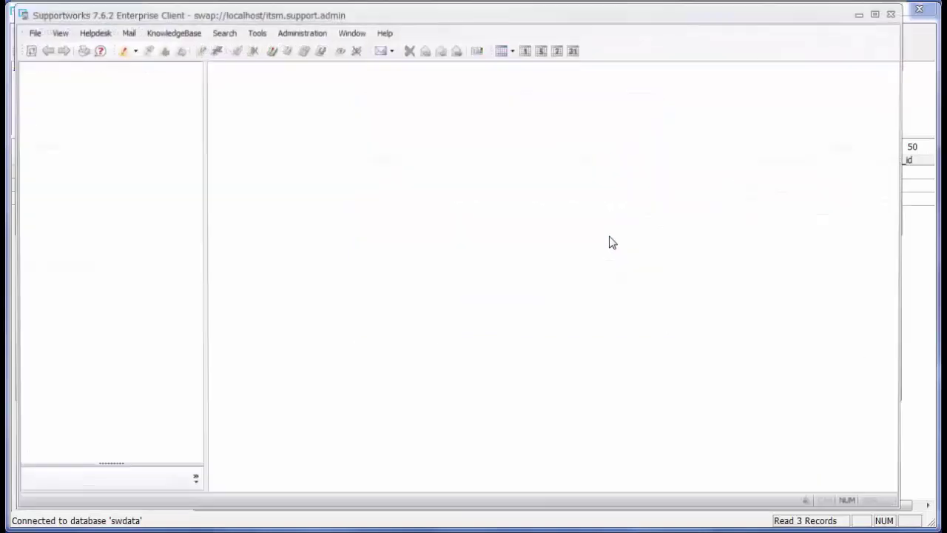
{"action": "left_click", "coordinate": [569, 323]}
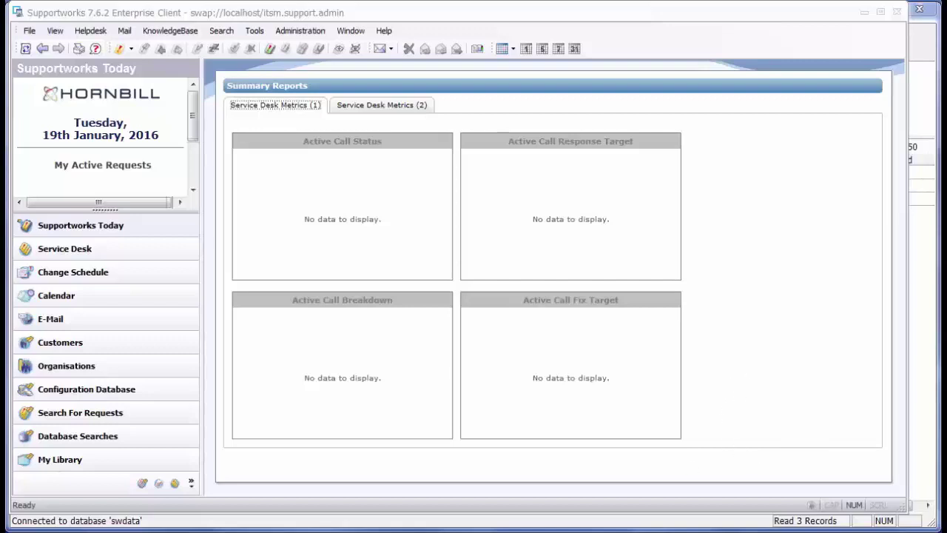
- Return to Supportworks SQL Query and review the reservedlicences column of the swgroups results
{"action": "key", "text": "alt+Tab"}
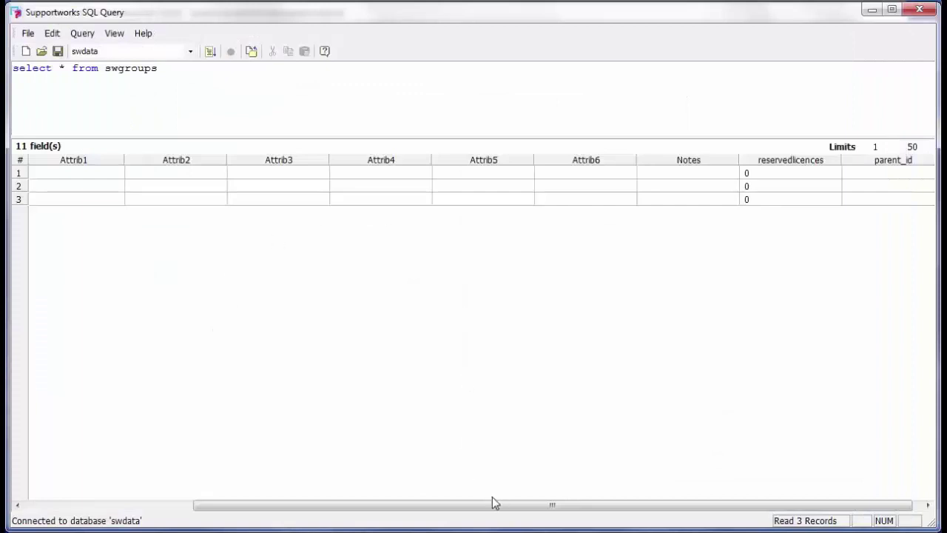
{"action": "left_click_drag", "start_coordinate": [495, 503], "coordinate": [562, 510]}
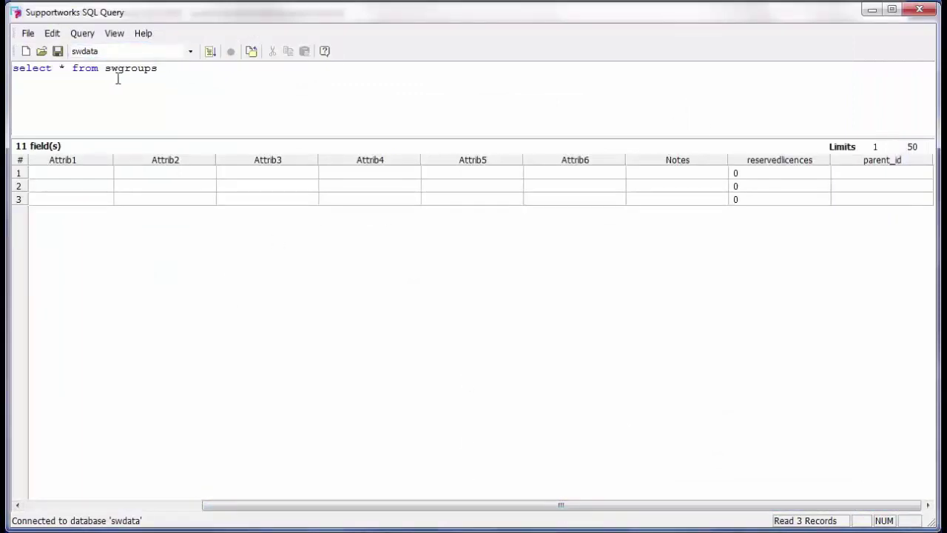